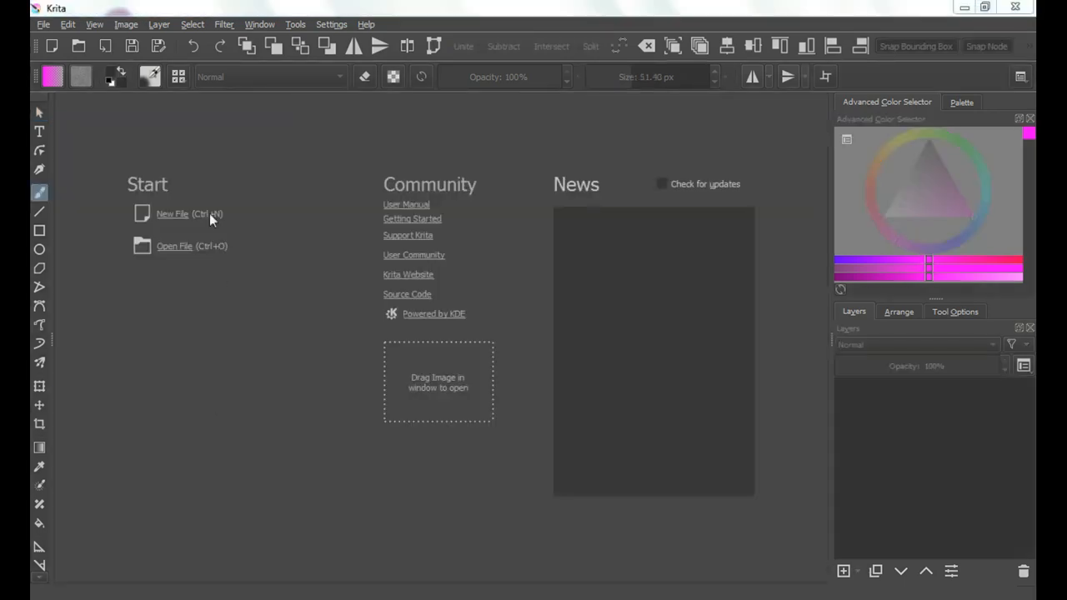
Create a new 1000 x 1000 px document at 100 ppi in RGB/Alpha
click(173, 214)
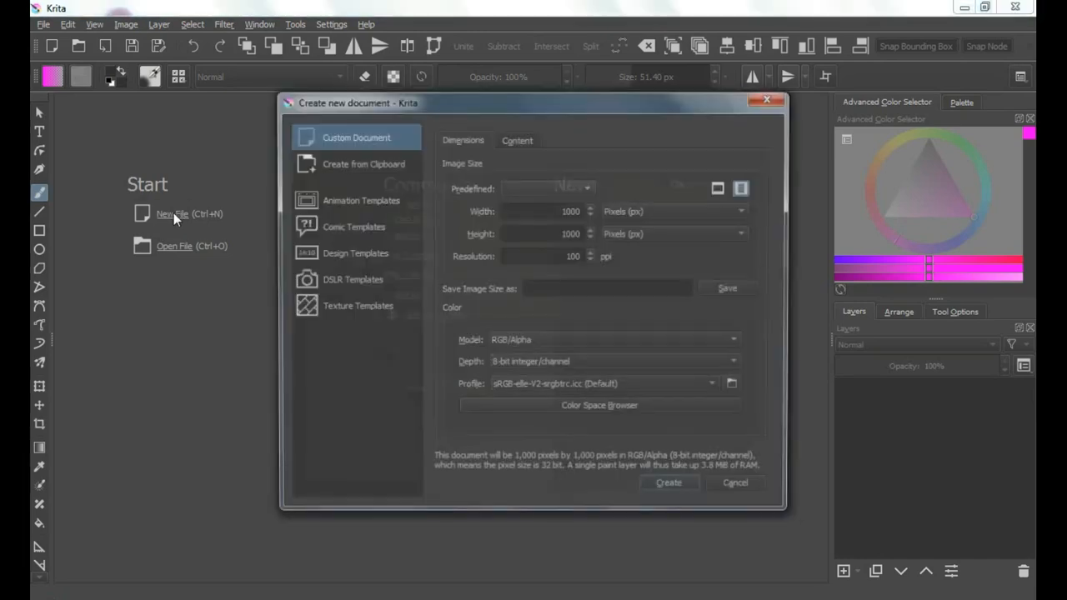
drag(558, 210, 588, 239)
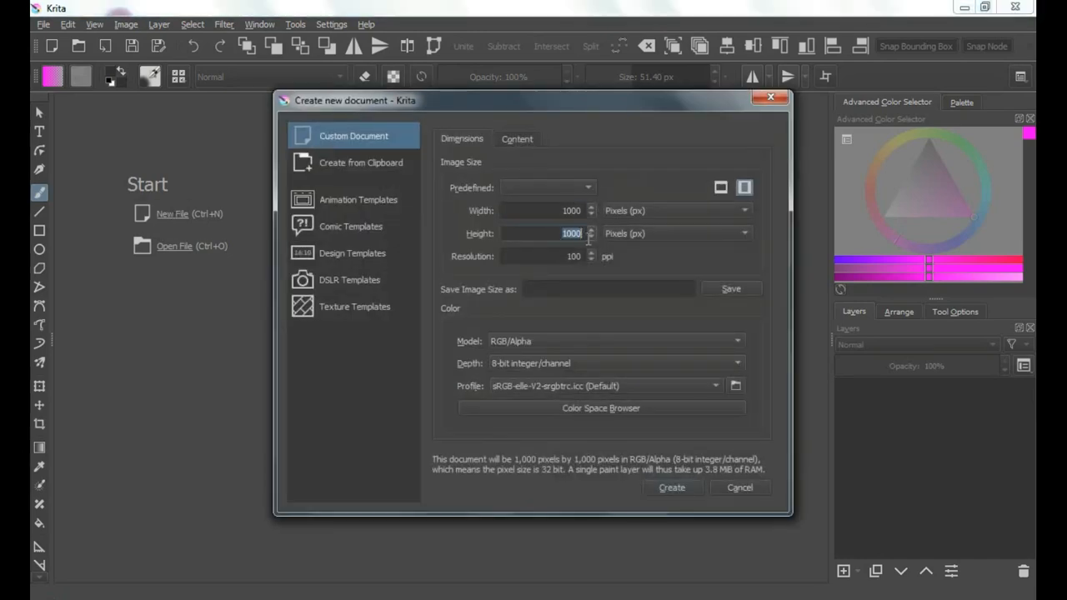
click(667, 492)
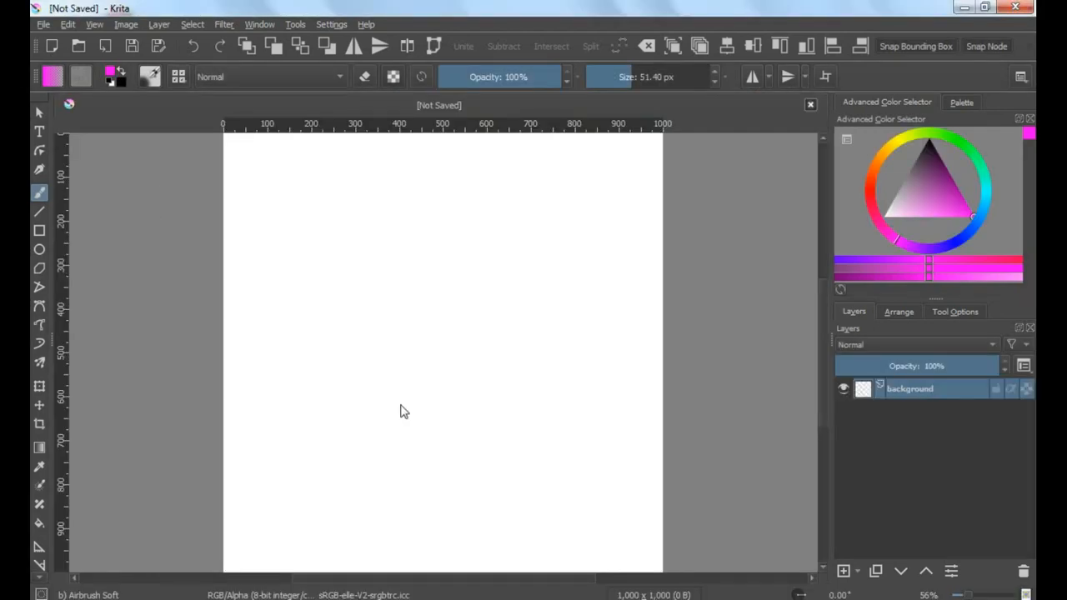
Import the ROSE picture from the BAHAN TUTOR folder as a new layer
click(159, 24)
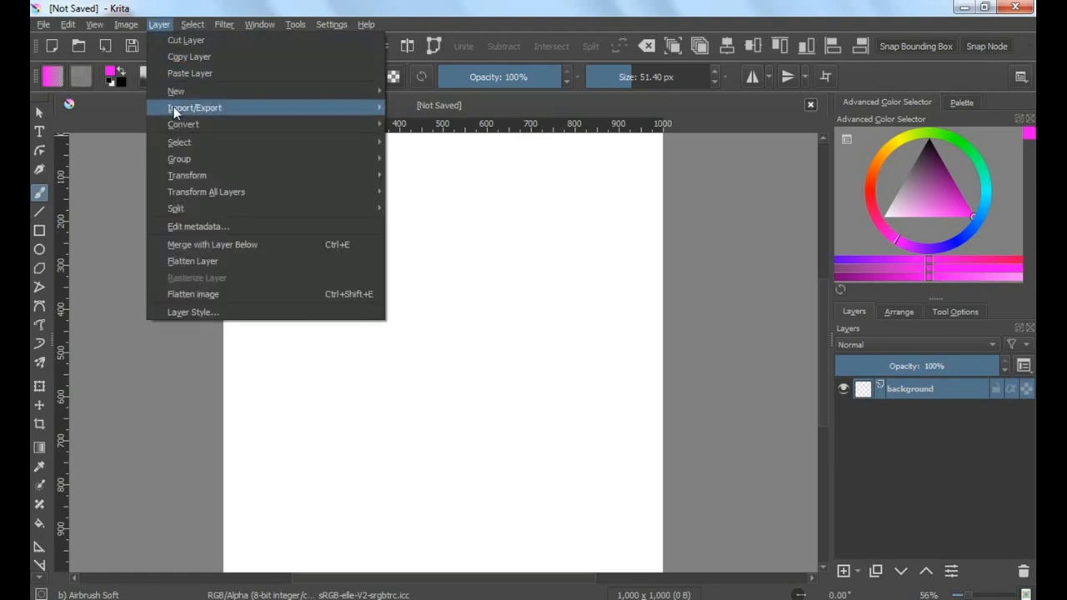
mouse_move(212, 106)
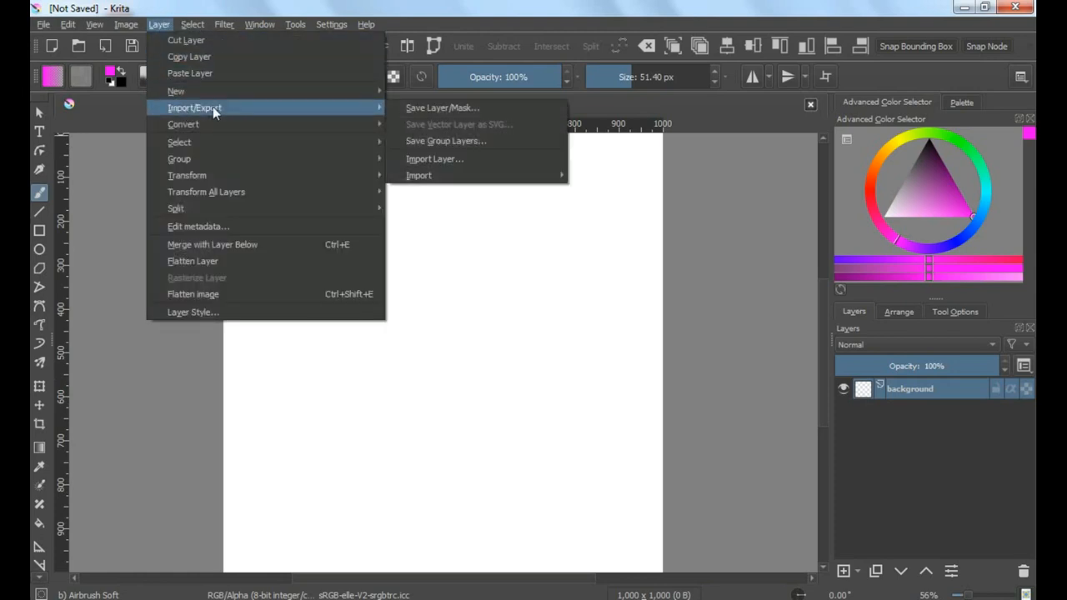
click(467, 164)
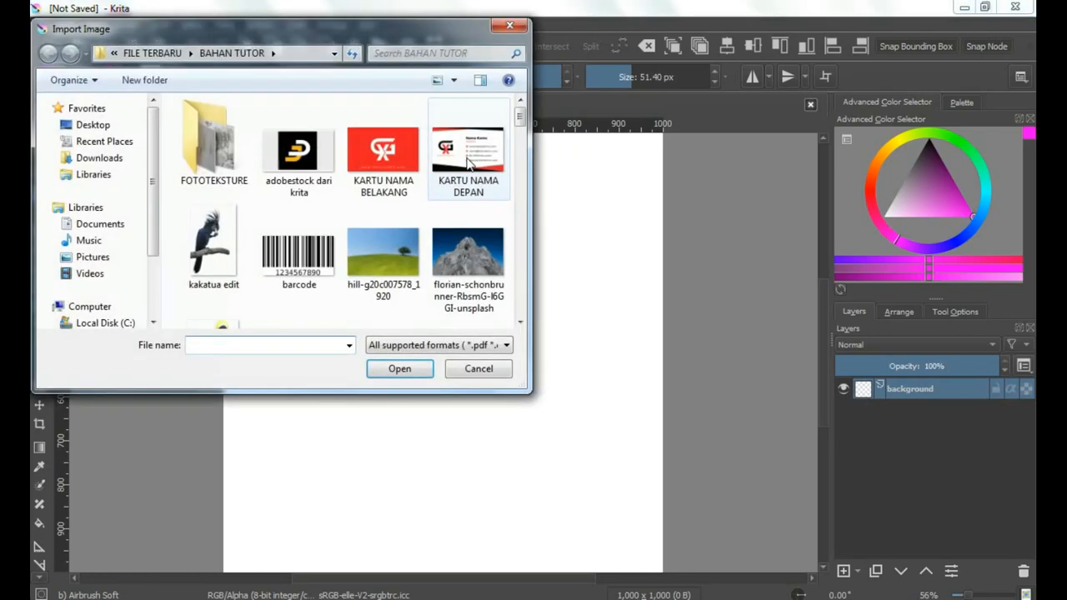
drag(519, 119, 519, 321)
click(469, 271)
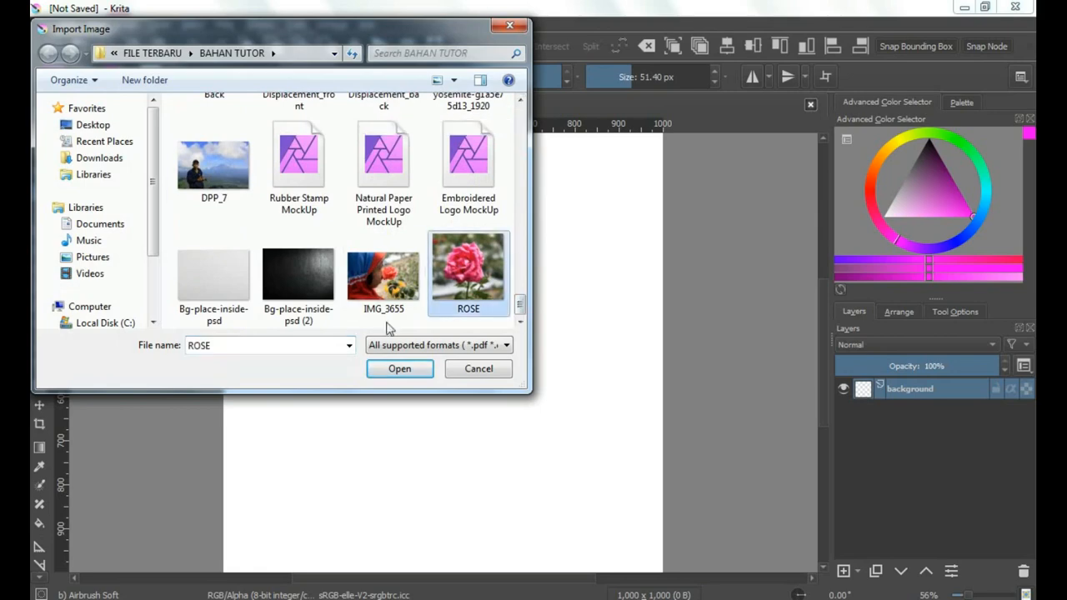
click(394, 369)
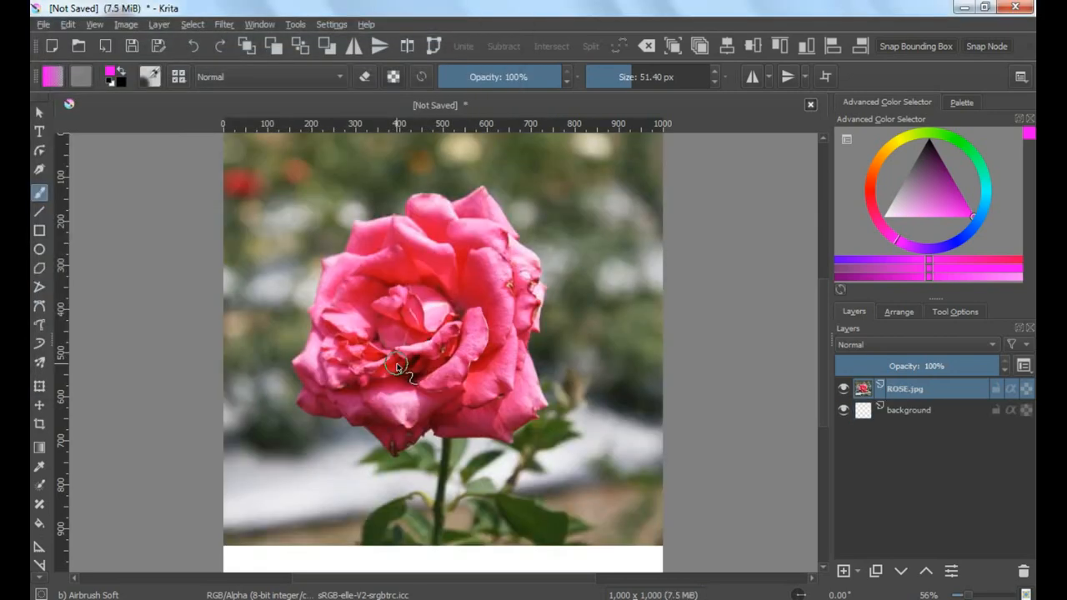
Scale the ROSE.jpg layer down proportionally about its centre to about 580 px wide and apply the transform
scroll(397, 367, down, 1)
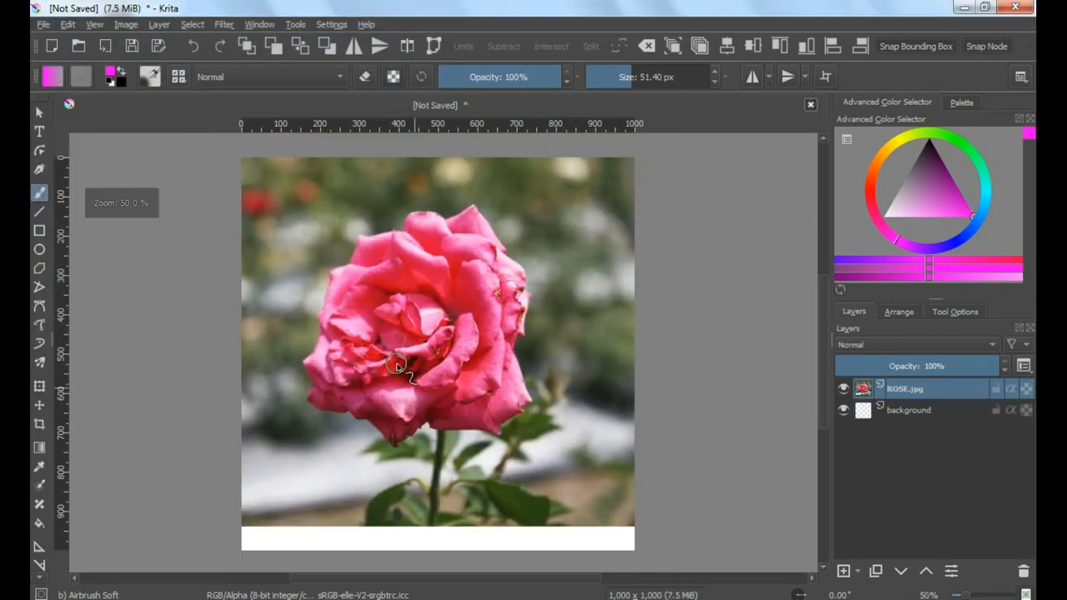
click(39, 387)
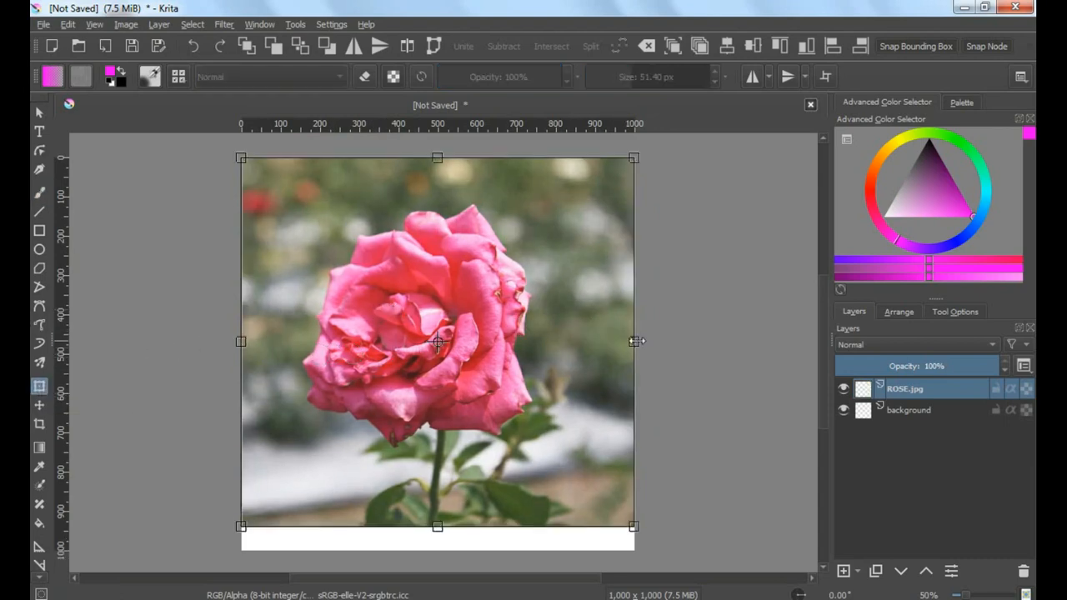
drag(636, 340, 552, 347)
right_click(497, 321)
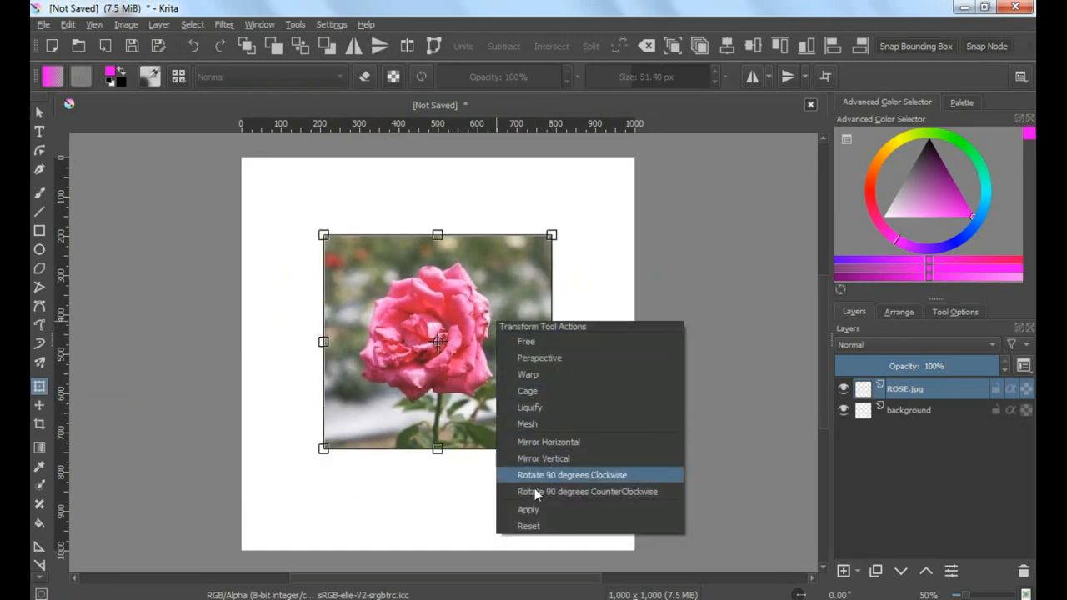
click(528, 509)
scroll(421, 388, up, 2)
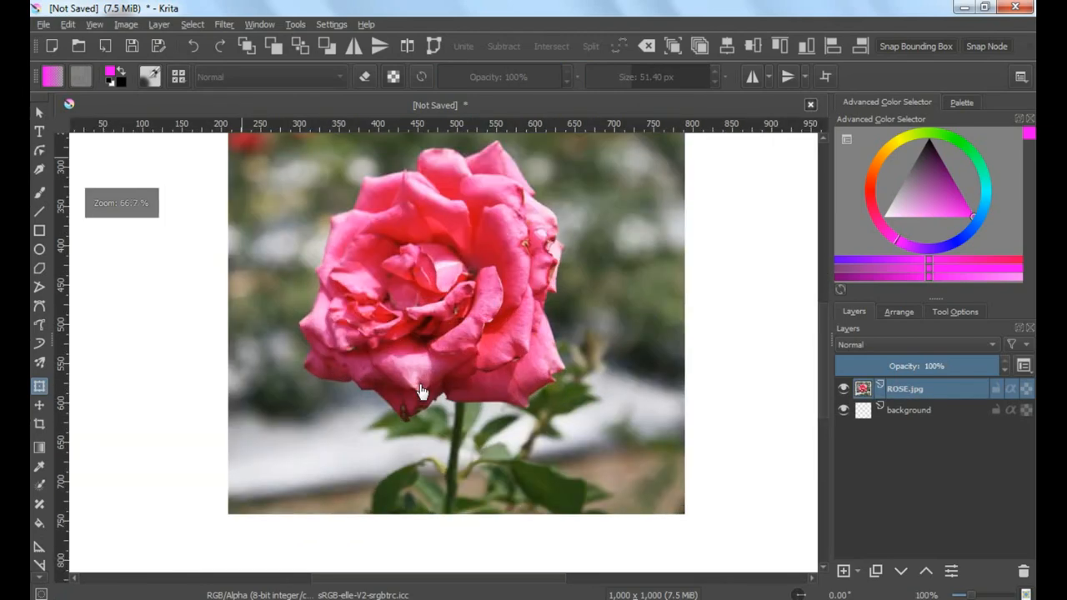
scroll(422, 390, down, 1)
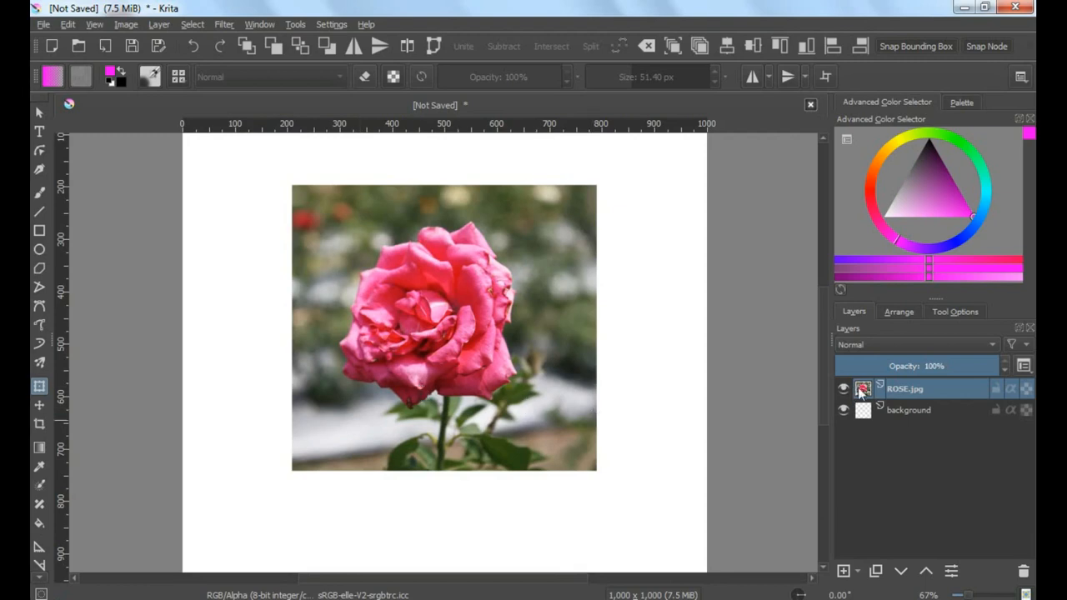
Duplicate the ROSE.jpg layer and trace the whole outline of the rose bloom with a freehand selection
click(876, 571)
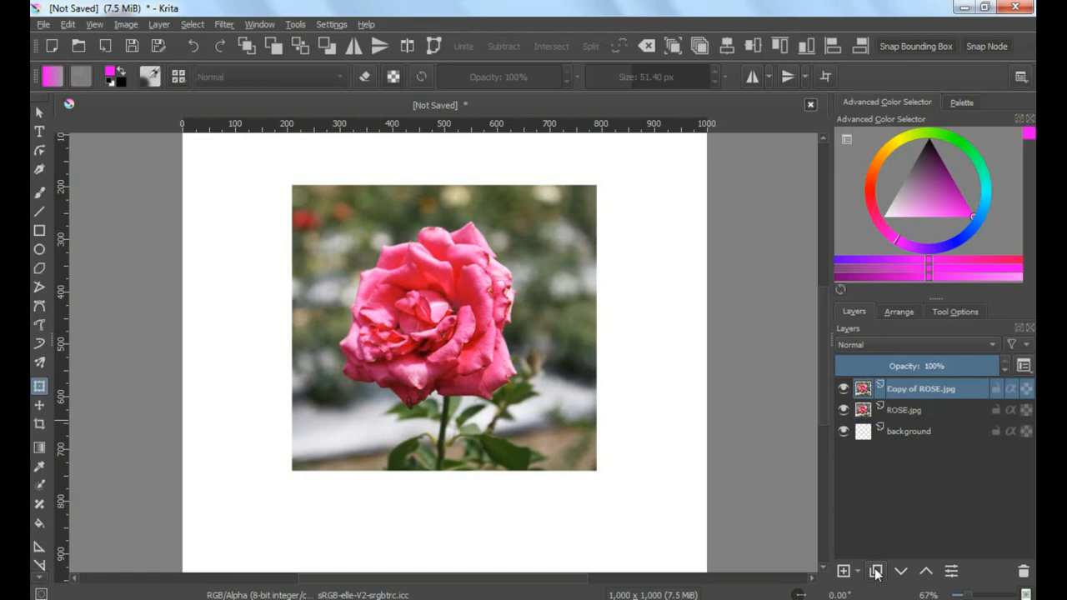
scroll(440, 340, up, 2)
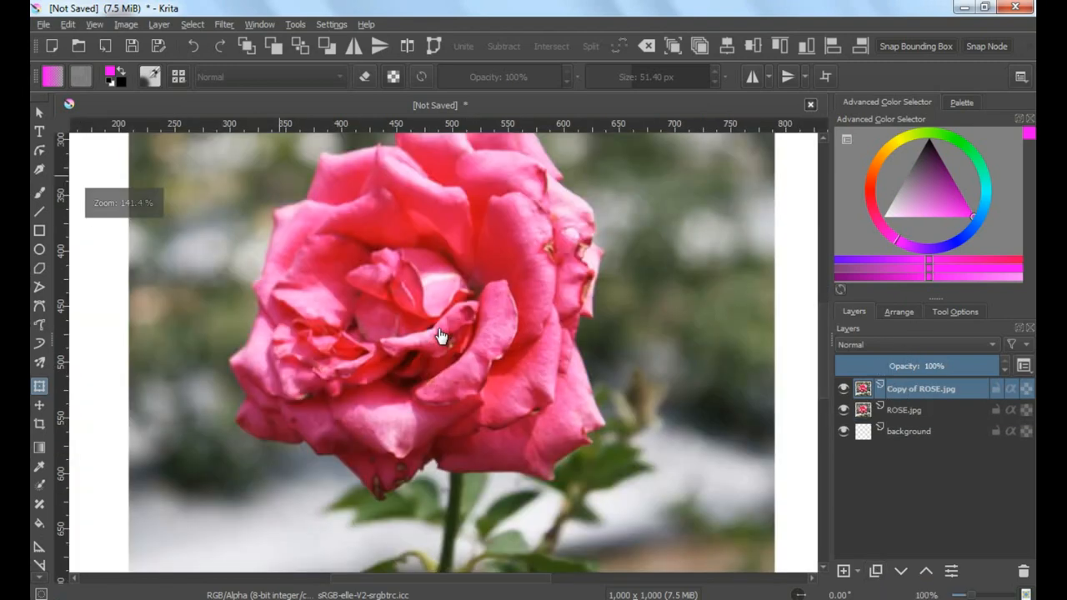
drag(405, 298, 406, 336)
scroll(37, 434, down, 3)
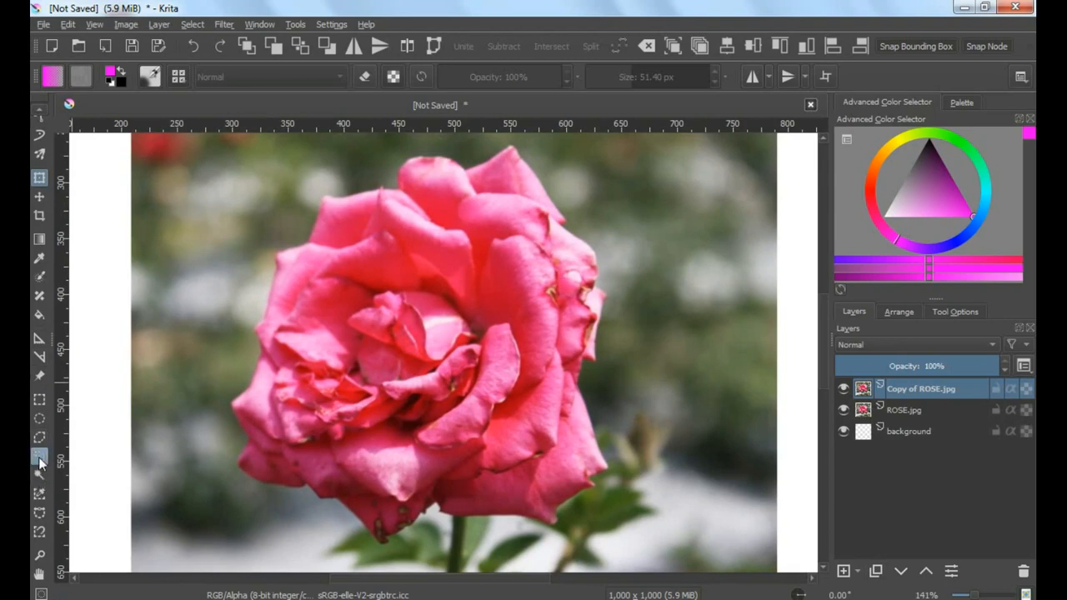
click(40, 458)
drag(265, 314, 277, 267)
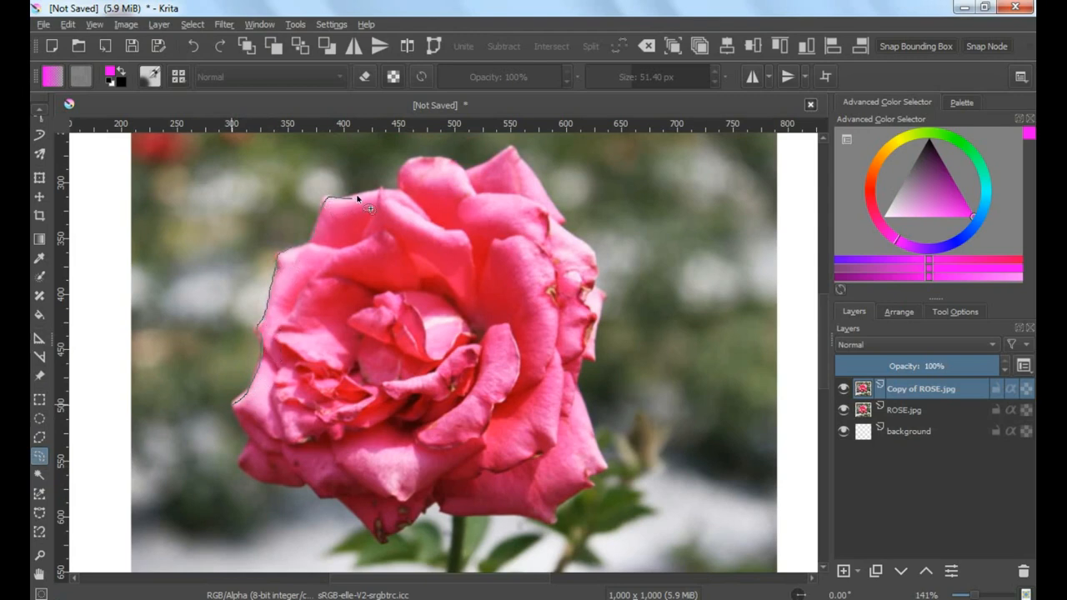
mouse_move(358, 197)
mouse_down()
mouse_move(398, 190)
mouse_move(413, 157)
mouse_move(462, 164)
mouse_up()
mouse_move(543, 183)
mouse_down()
mouse_move(560, 225)
mouse_move(595, 254)
mouse_move(604, 296)
mouse_move(596, 354)
mouse_up()
mouse_move(578, 390)
mouse_down()
mouse_move(605, 465)
mouse_move(591, 484)
mouse_move(560, 504)
mouse_move(553, 525)
mouse_move(451, 516)
mouse_up()
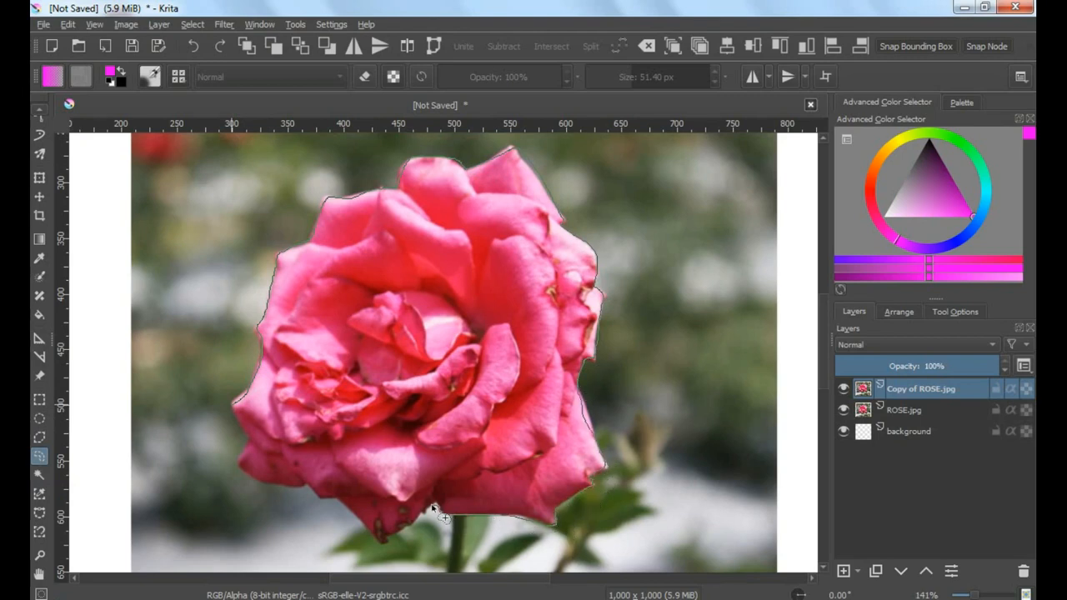
drag(385, 538, 364, 530)
mouse_move(308, 487)
mouse_down()
mouse_move(246, 476)
mouse_move(254, 450)
mouse_move(236, 411)
mouse_up()
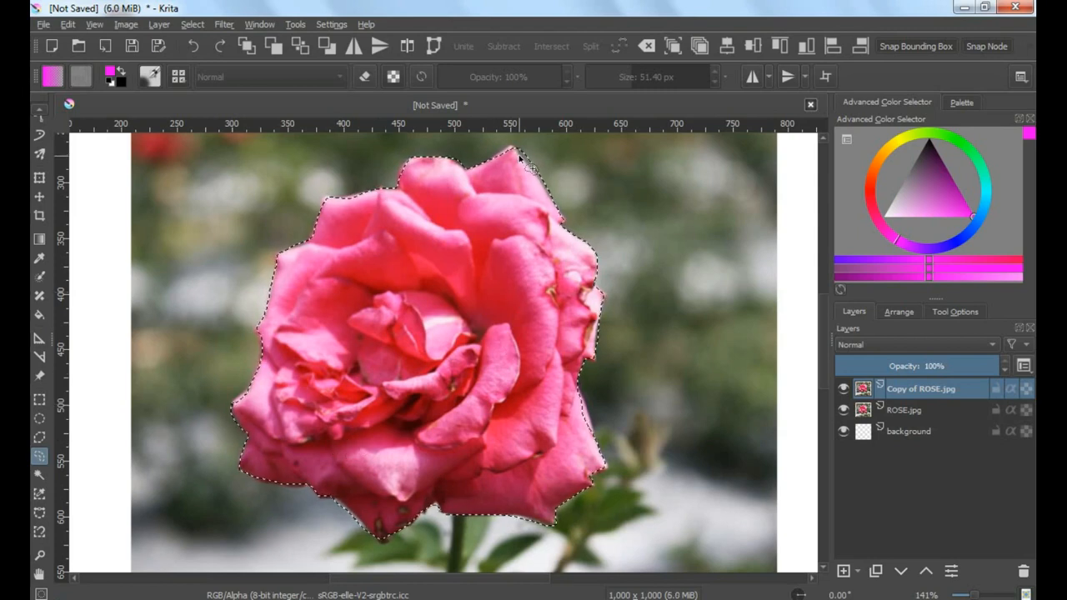
Subtract the sliver of background beside the topmost petal from the freehand selection
click(958, 310)
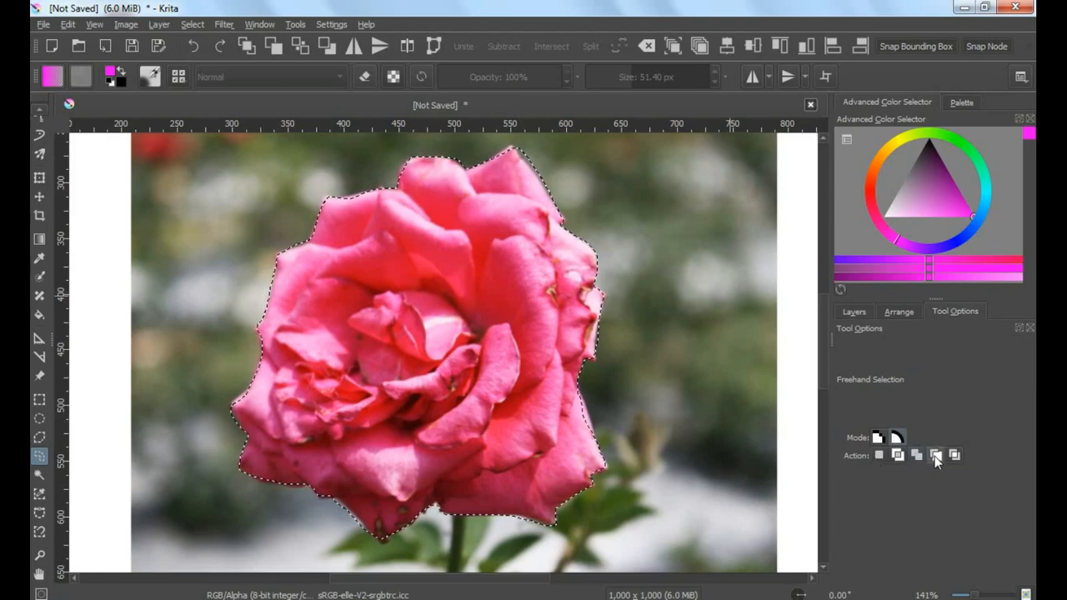
scroll(500, 156, up, 3)
drag(500, 156, 488, 219)
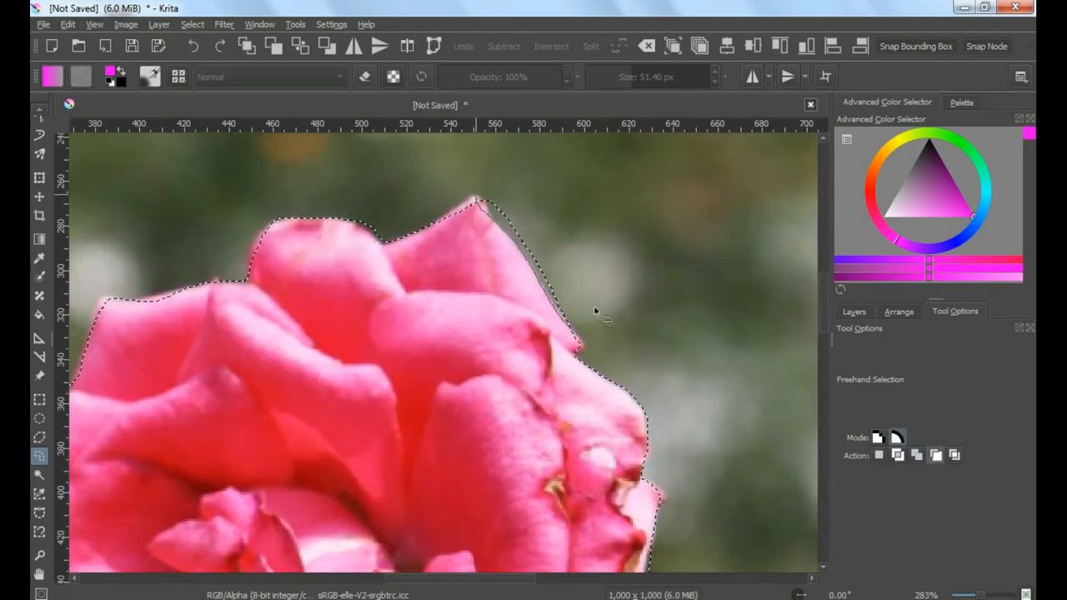
mouse_move(593, 315)
mouse_down()
mouse_move(503, 200)
mouse_move(476, 200)
mouse_up()
scroll(476, 200, down, 5)
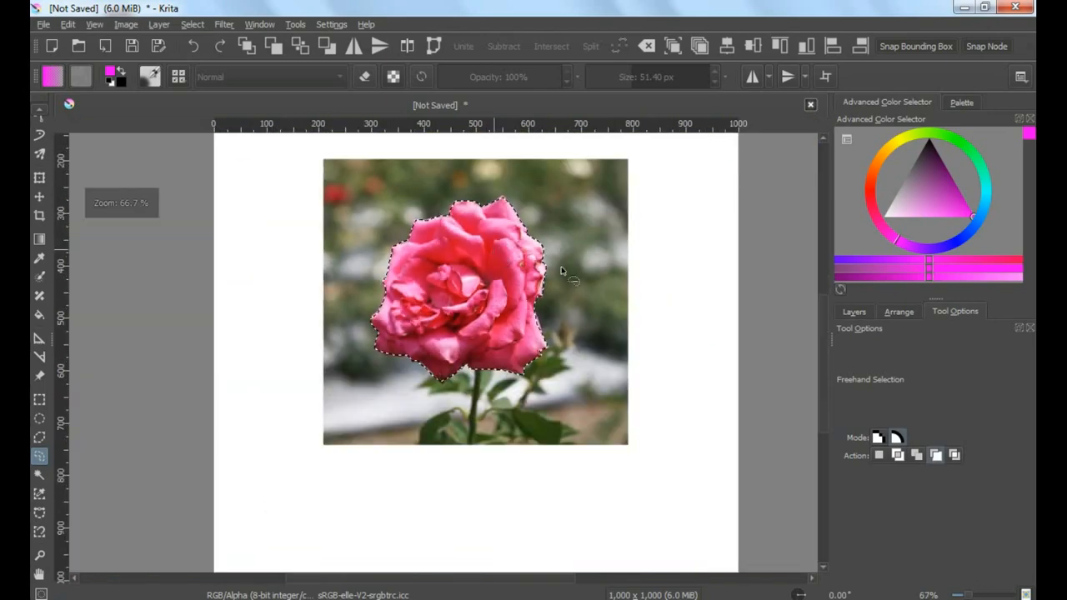
Invert the selection and erase the background around the bloom on the Copy of ROSE.jpg layer
click(842, 310)
key(1)
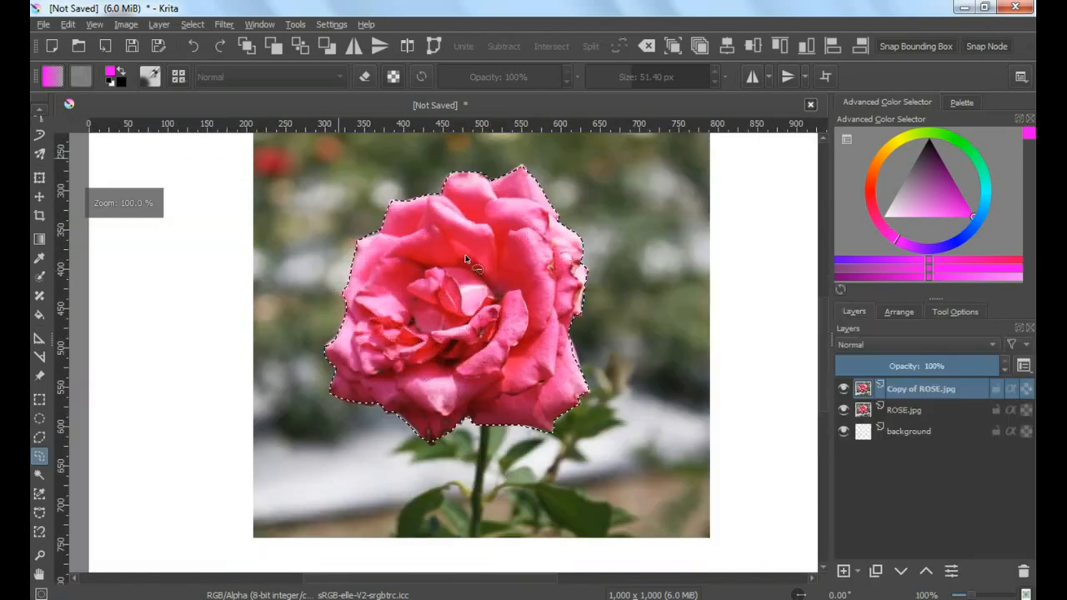
click(193, 25)
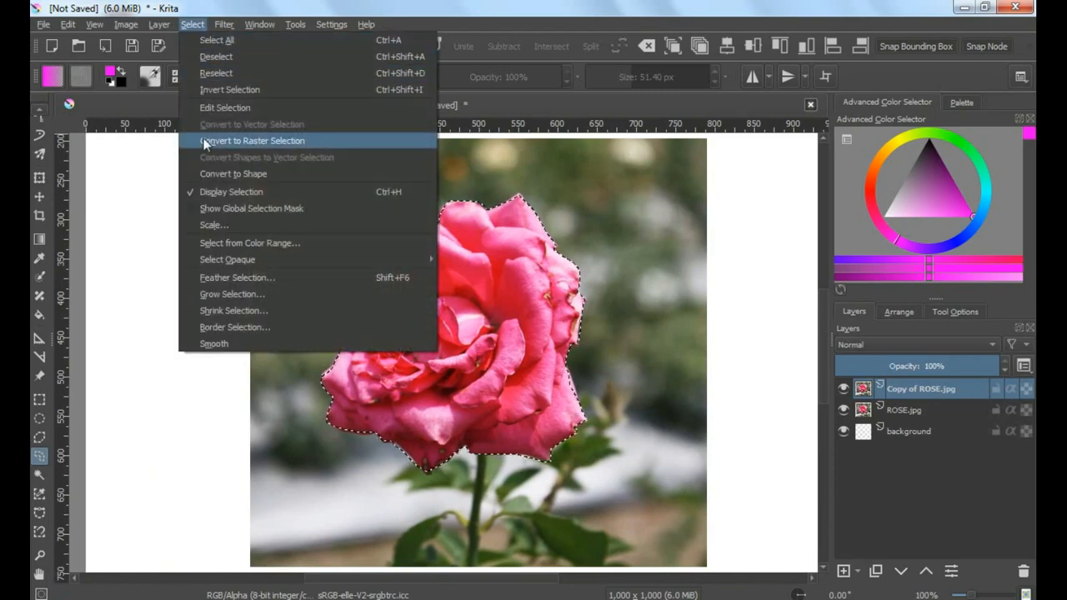
click(244, 90)
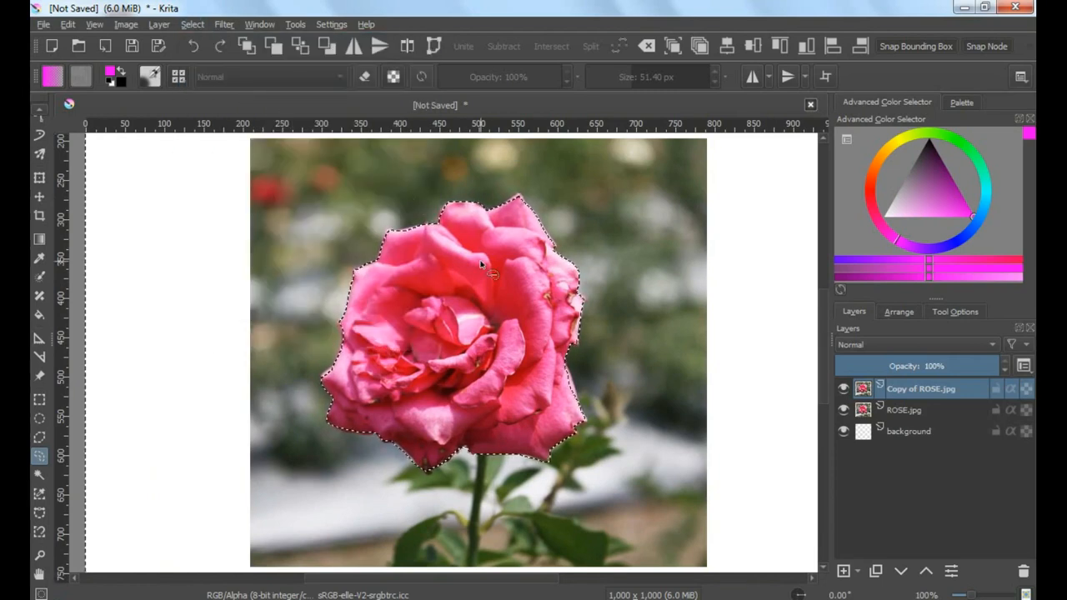
click(646, 47)
Check the cutout by hiding and reshowing the ROSE.jpg layer, and deselect the selection
click(843, 409)
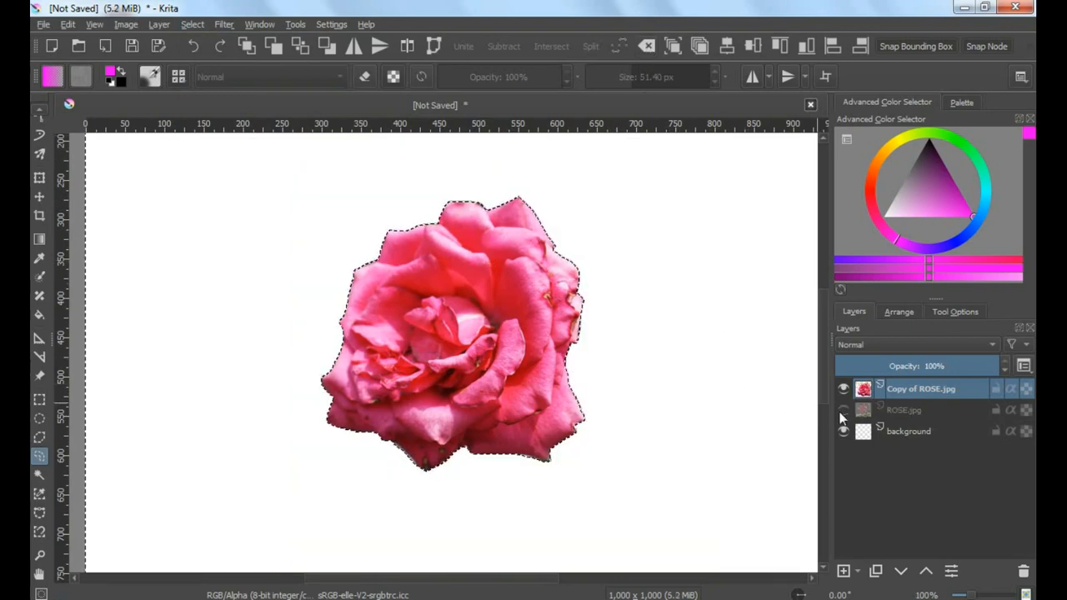
click(842, 410)
click(192, 25)
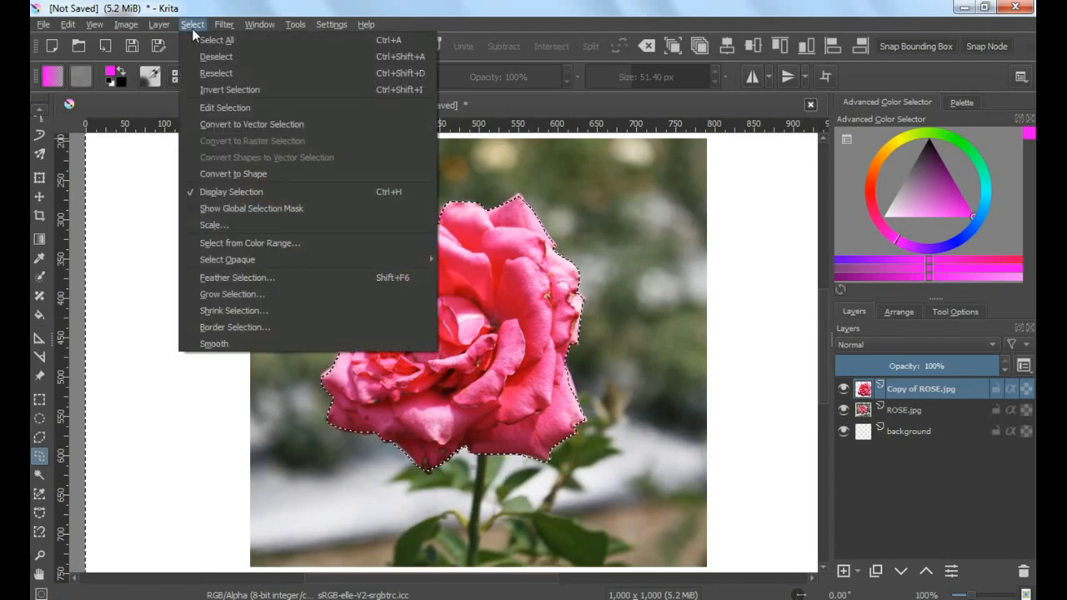
click(215, 56)
Add a text object over the photo's upper-left area and replace its placeholder with the letter R
scroll(337, 237, down, 1)
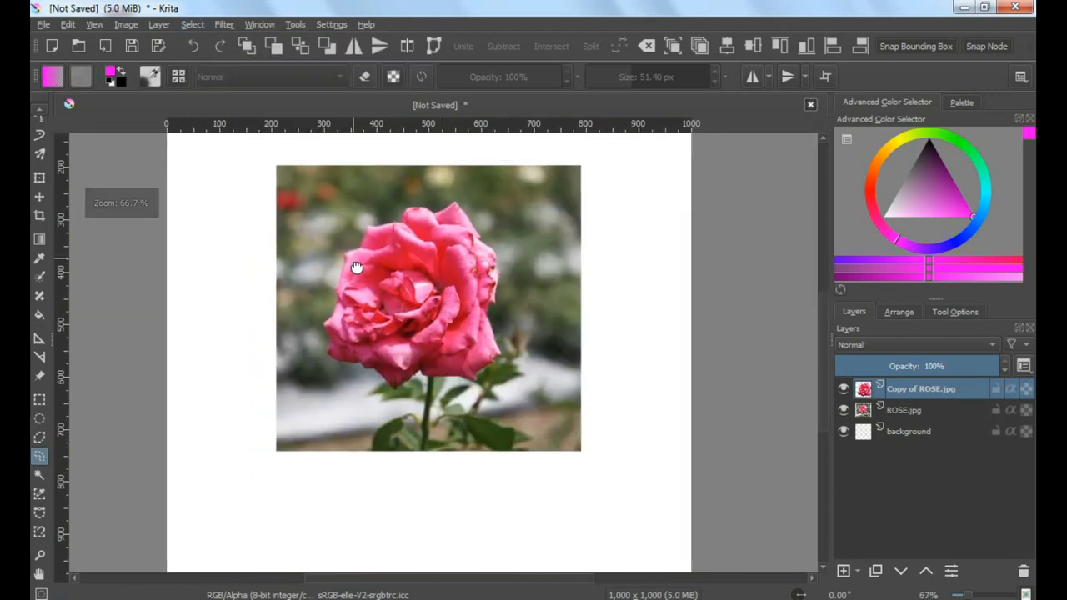
scroll(44, 164, up, 3)
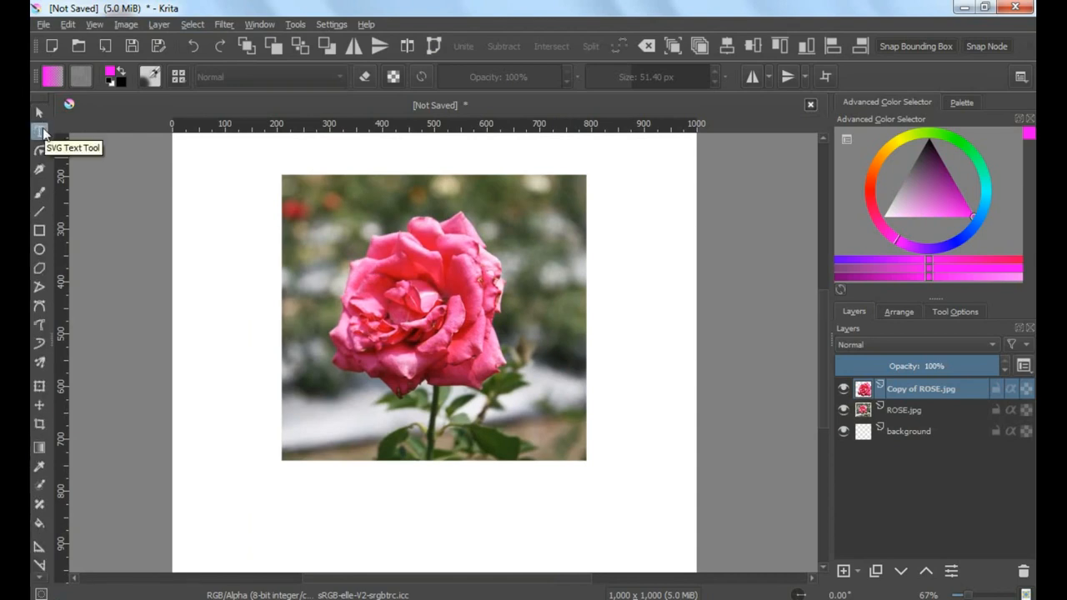
click(40, 131)
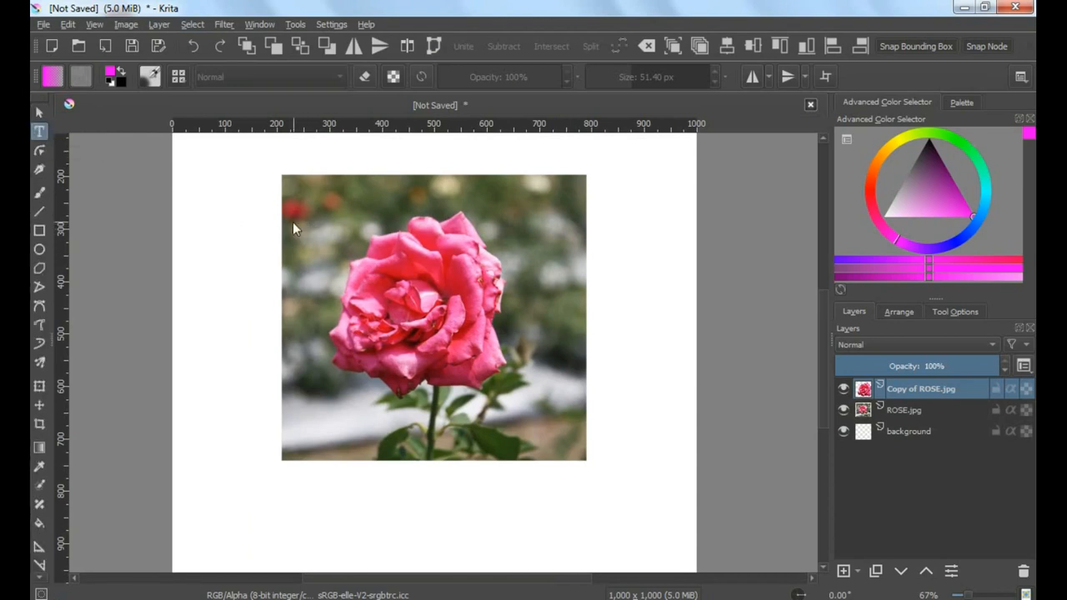
drag(293, 221, 451, 323)
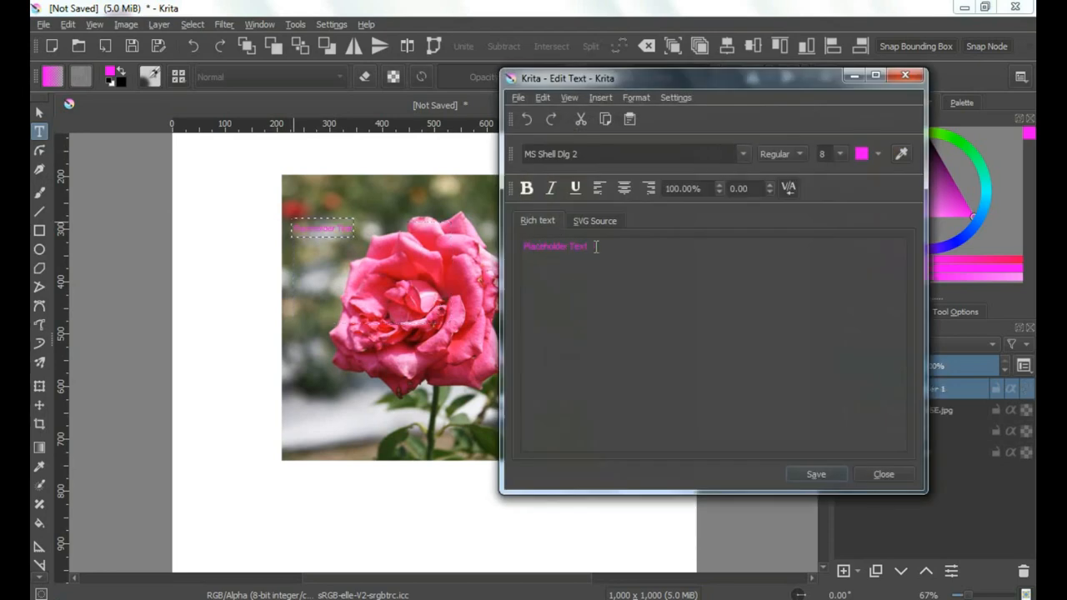
drag(596, 246, 524, 245)
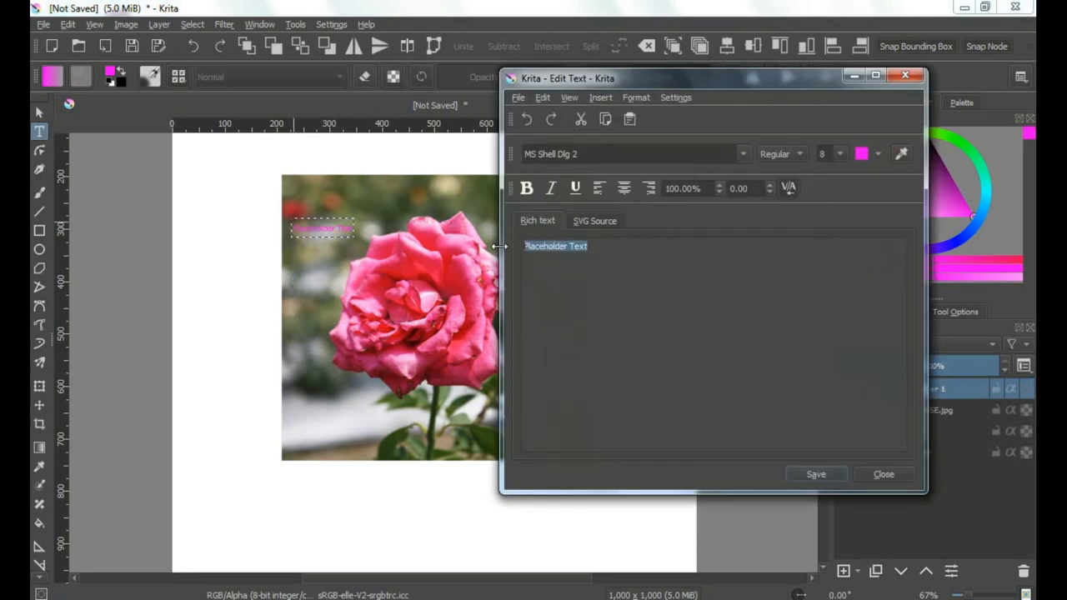
text(R)
Set the letter R to font size 72 and save the text
click(843, 153)
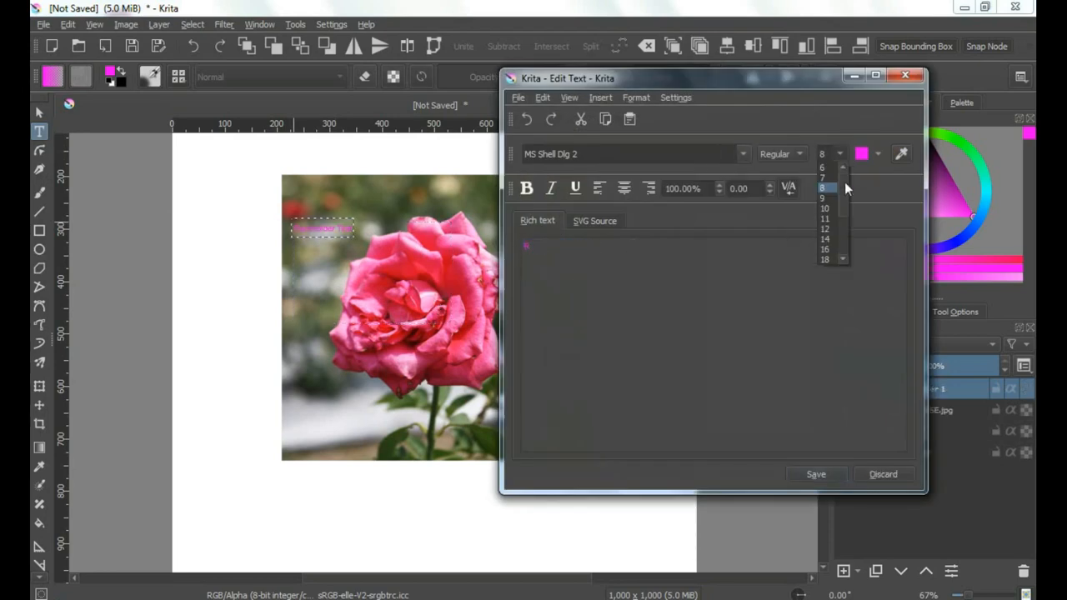
click(830, 257)
click(822, 472)
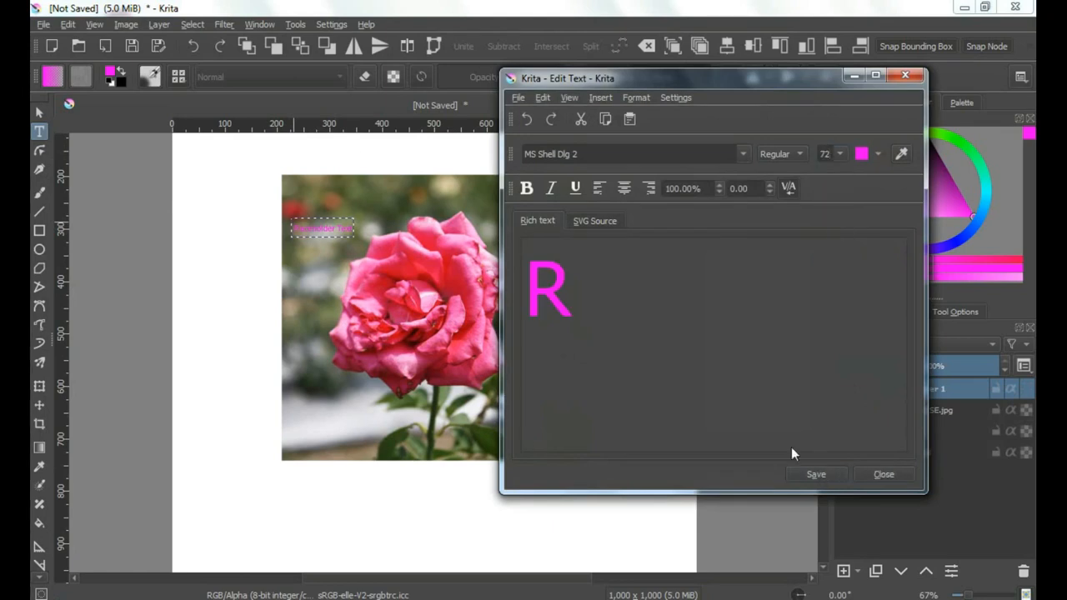
Recolour the letter R dark green, change its font to Montserrat Black, save the text and close the text editor
click(876, 155)
scroll(912, 252, down, 2)
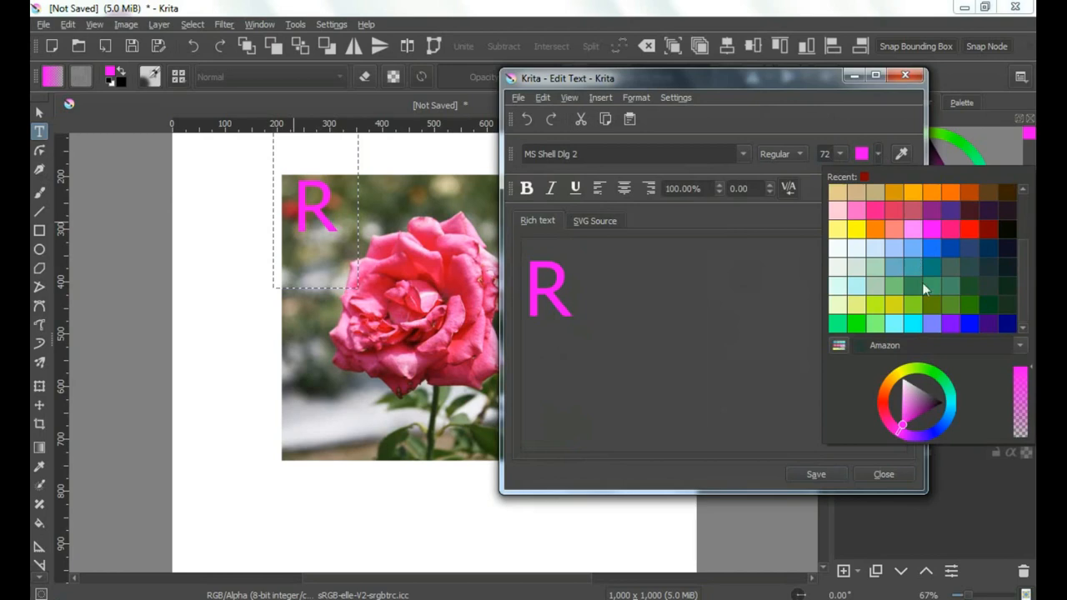
click(986, 301)
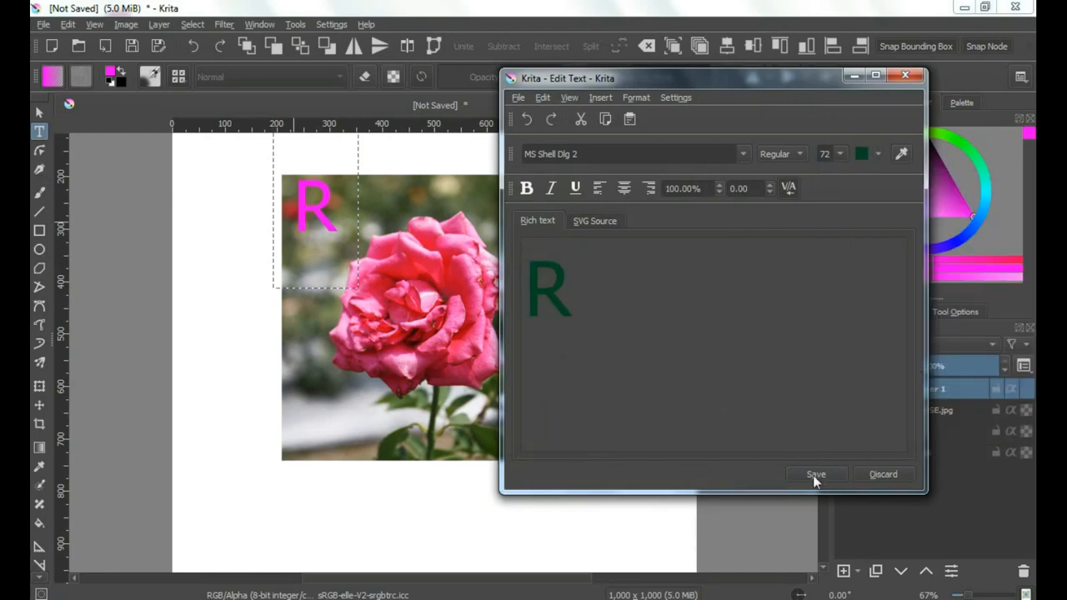
click(741, 153)
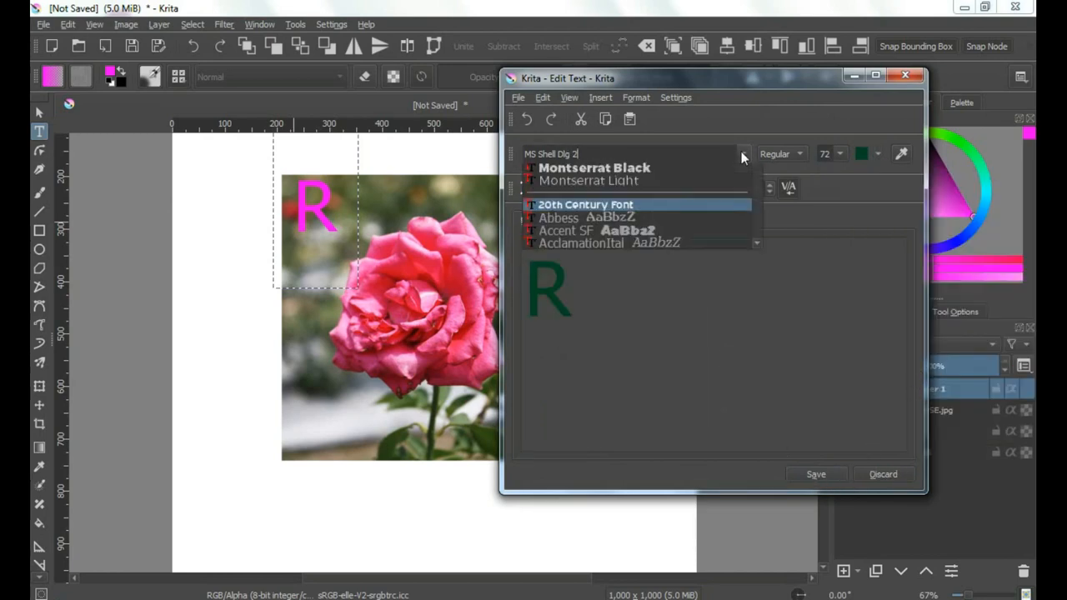
click(563, 209)
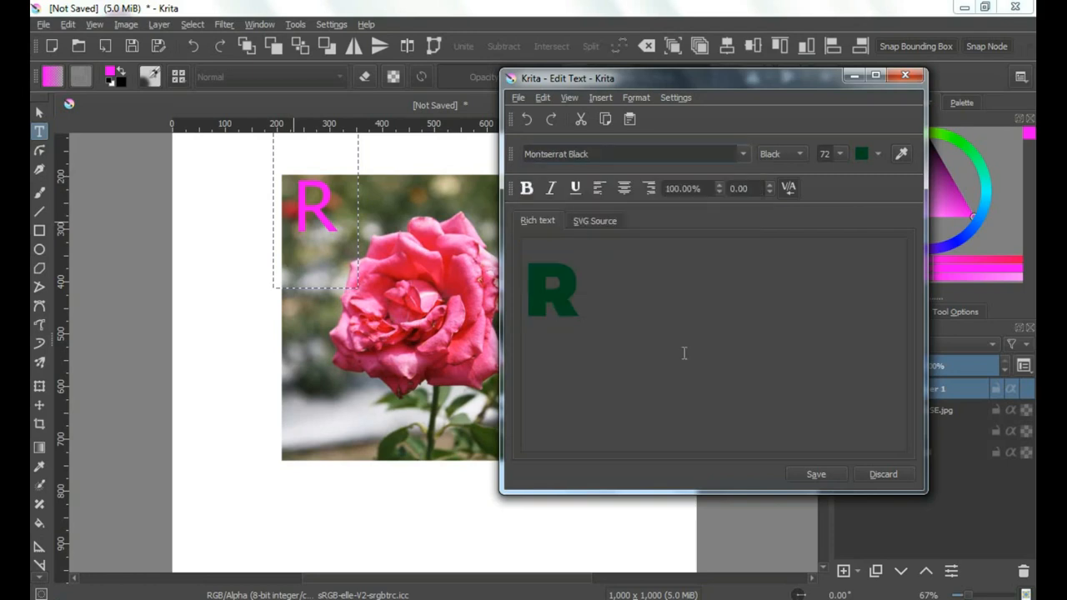
click(805, 475)
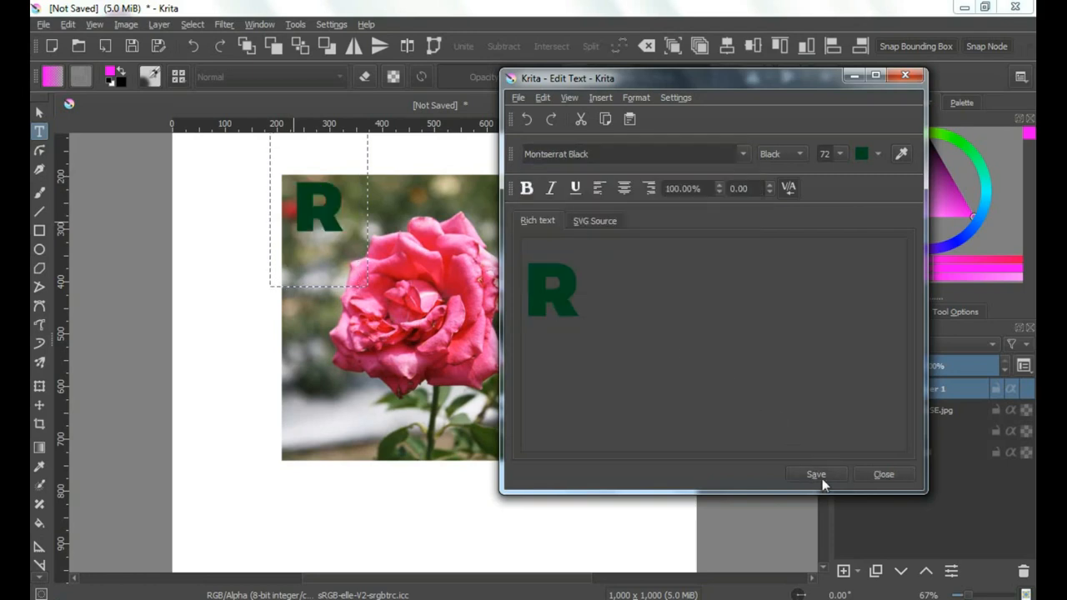
click(889, 477)
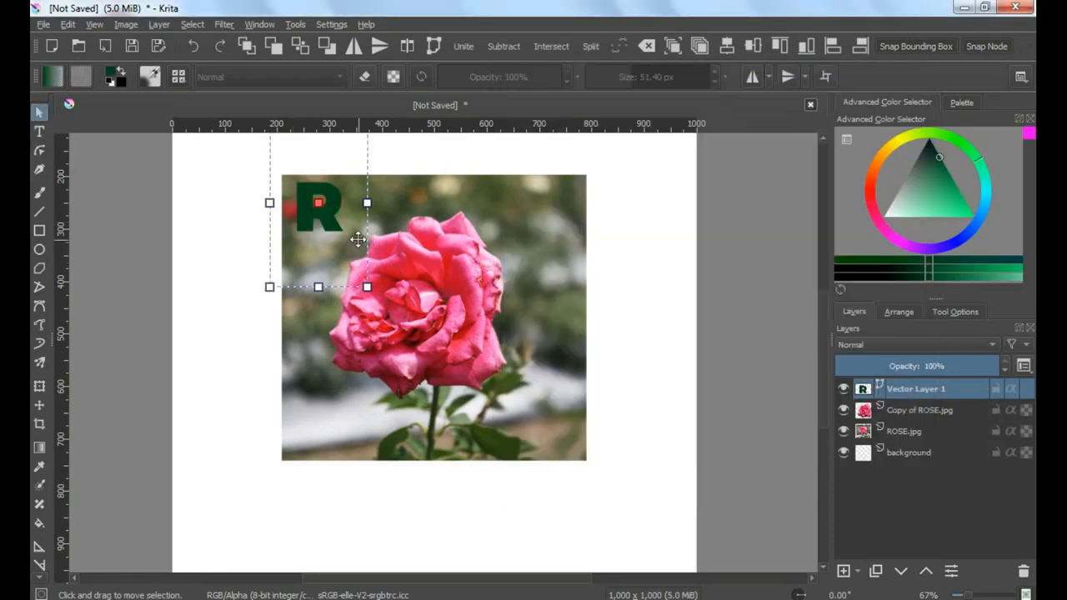
Convert the letter R from a text object into an editable path
click(37, 152)
click(326, 205)
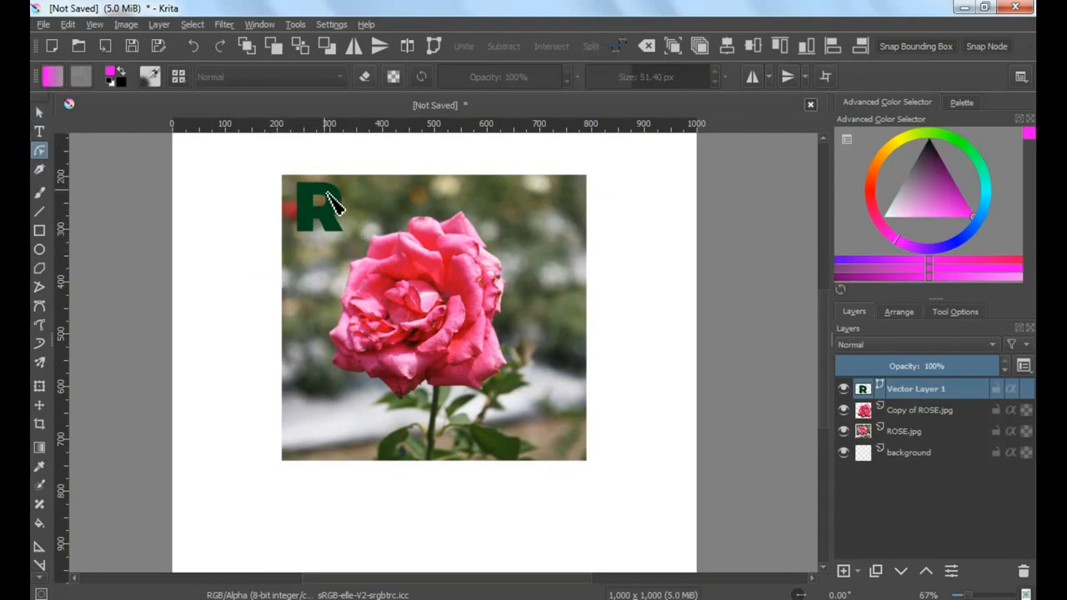
right_click(332, 191)
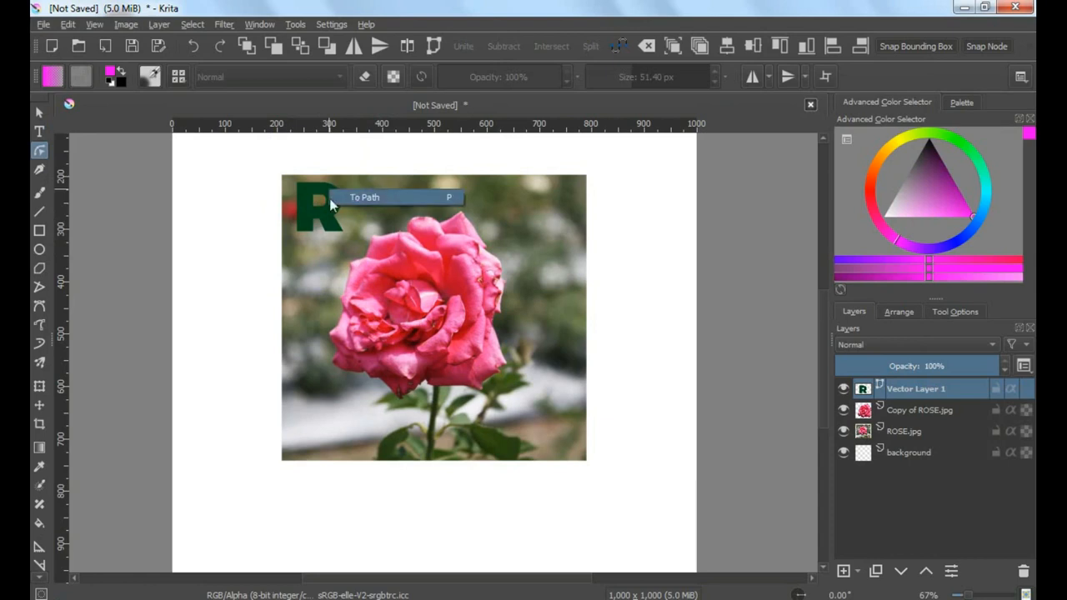
click(388, 198)
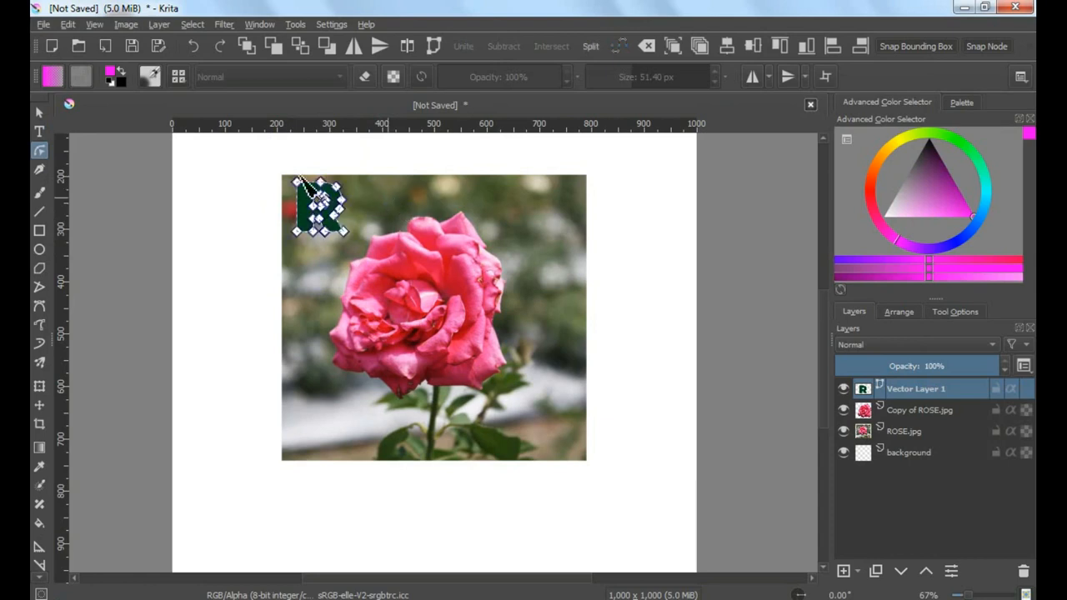
Enlarge the R path to about 420 px wide and place it over the rose, ending at the photo's lower-right corner
click(39, 112)
drag(343, 206, 430, 206)
drag(388, 171, 530, 303)
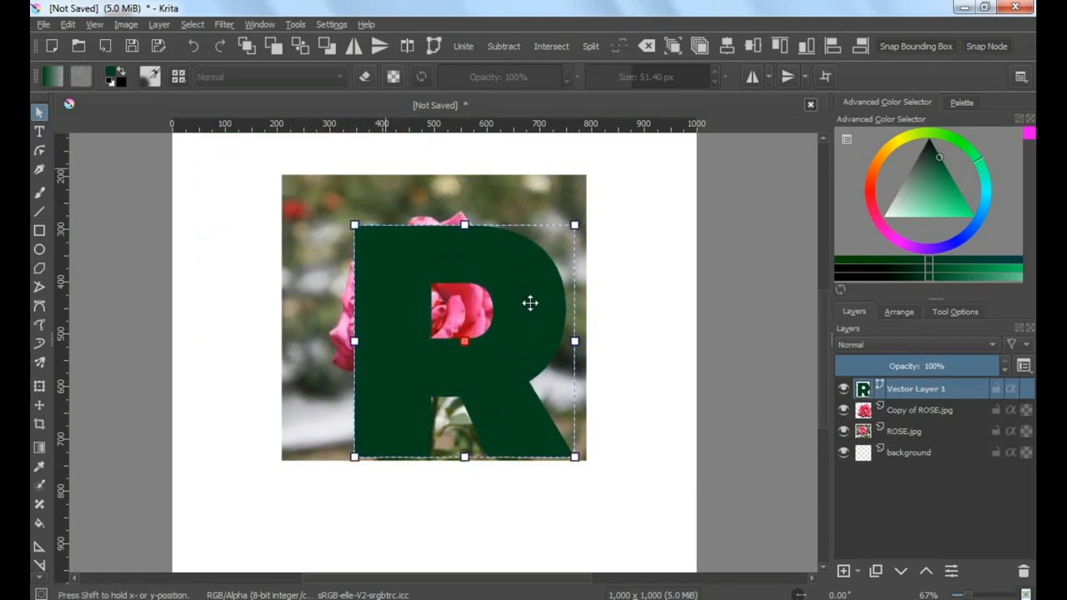
scroll(490, 429, up, 1)
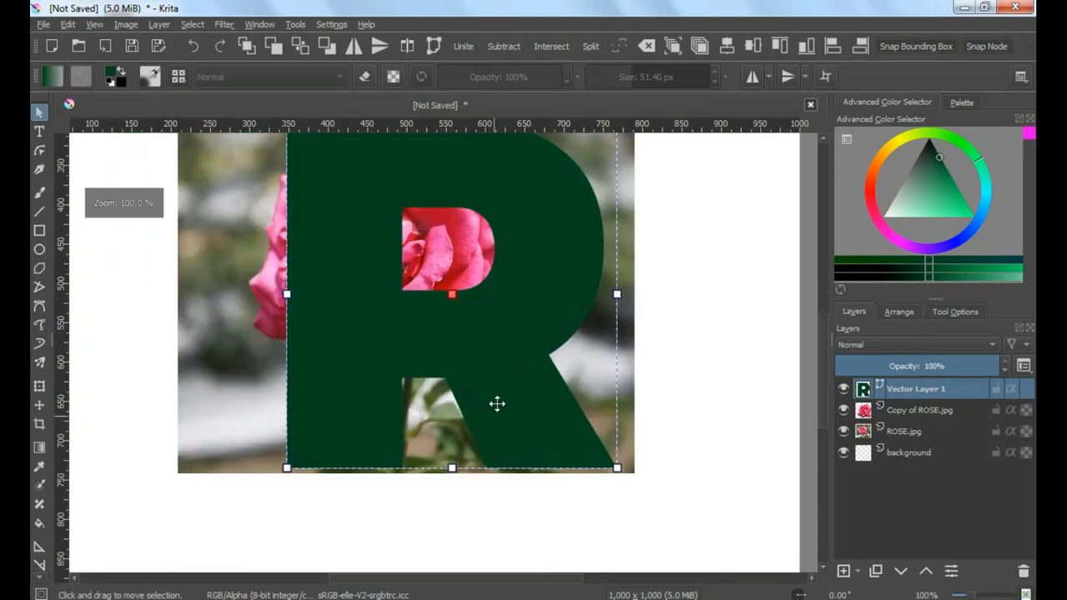
drag(497, 403, 505, 405)
scroll(481, 353, down, 1)
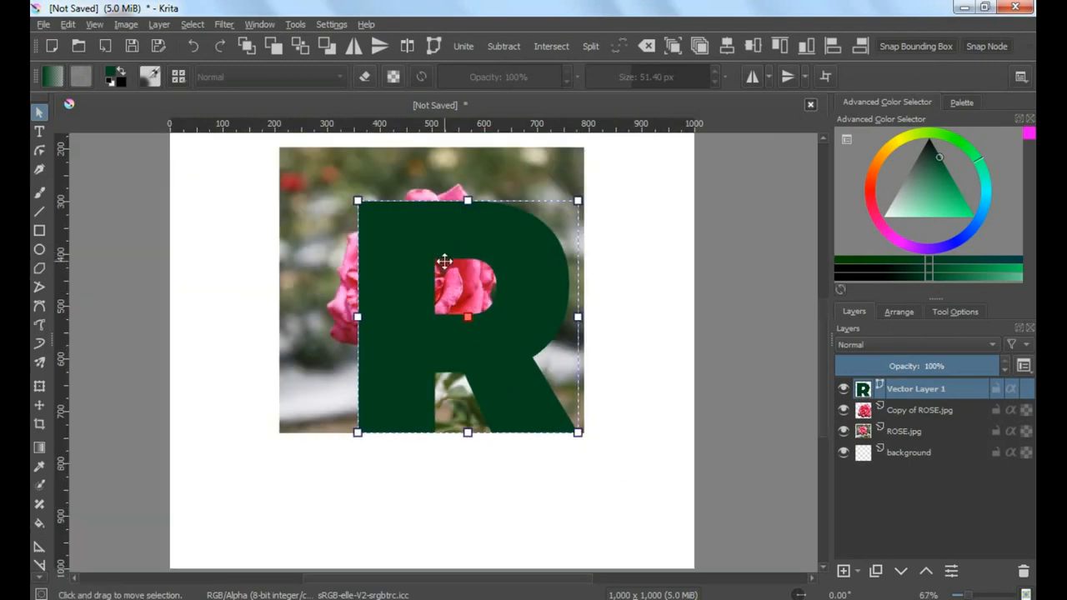
Create a selection from the opaque area of Vector Layer 1 and hide that layer
right_click(859, 391)
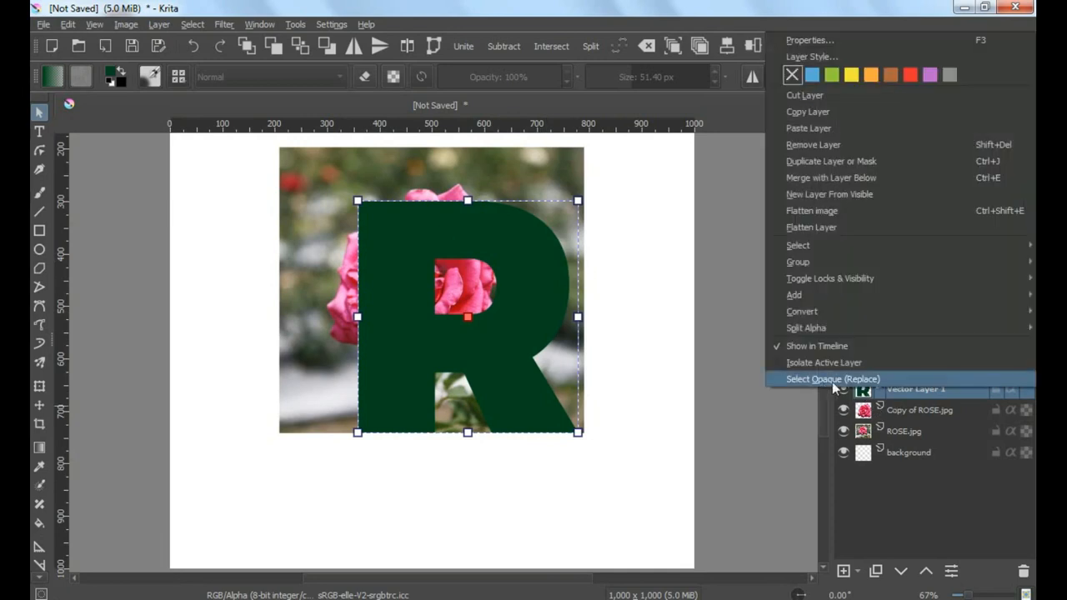
click(819, 379)
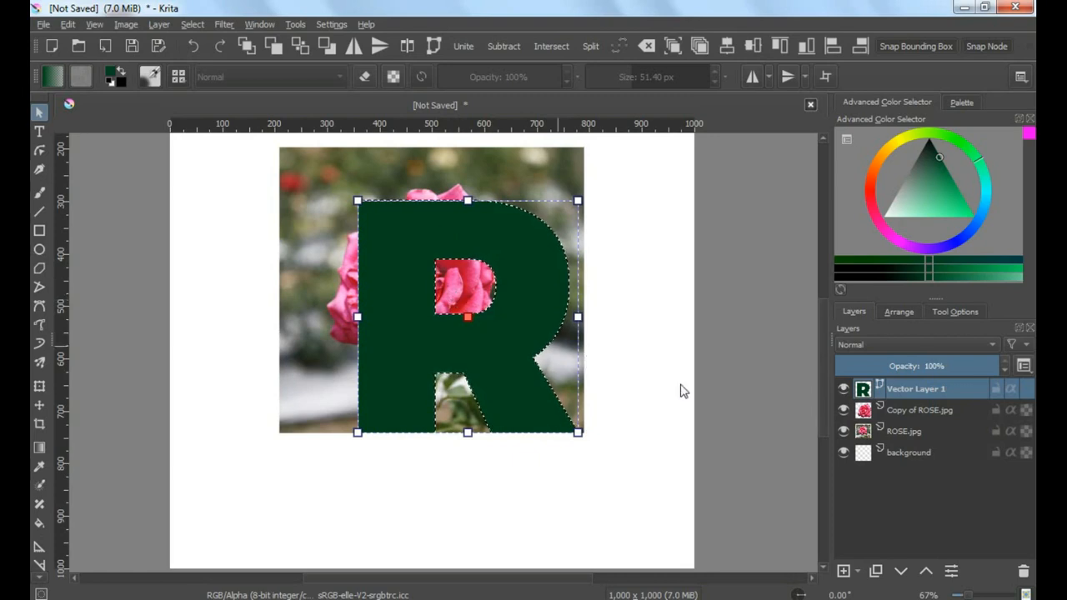
click(844, 389)
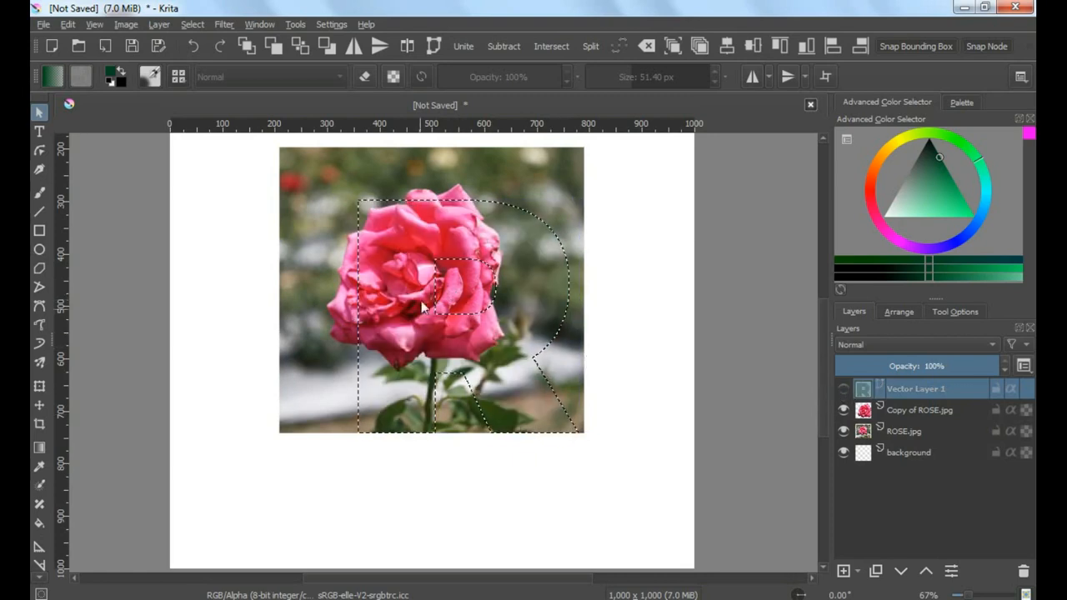
Add a transparency mask to the ROSE.jpg layer from the R-shaped selection
scroll(439, 295, up, 1)
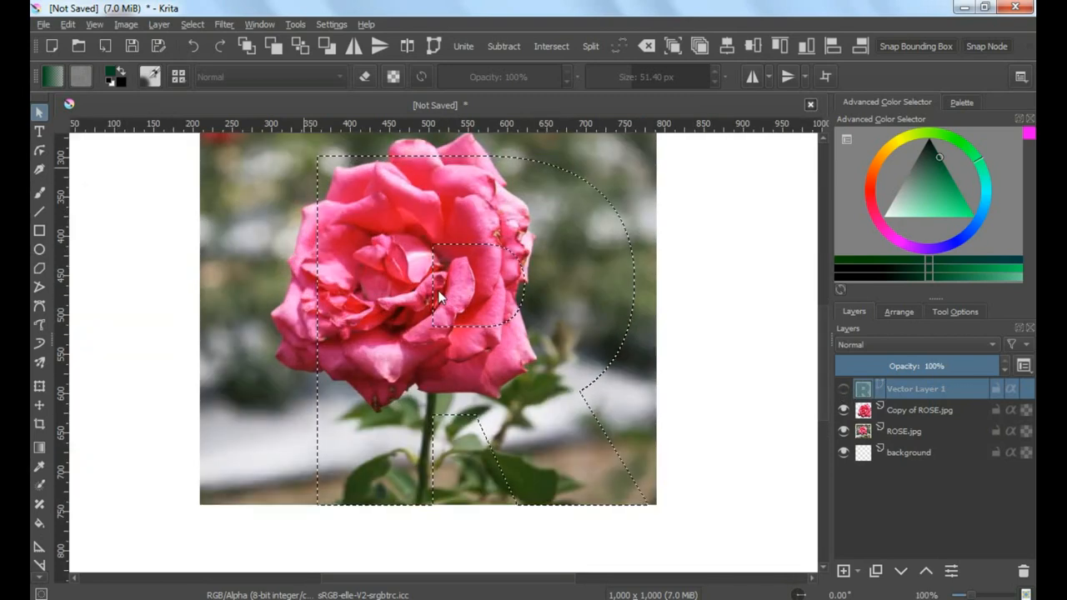
click(906, 428)
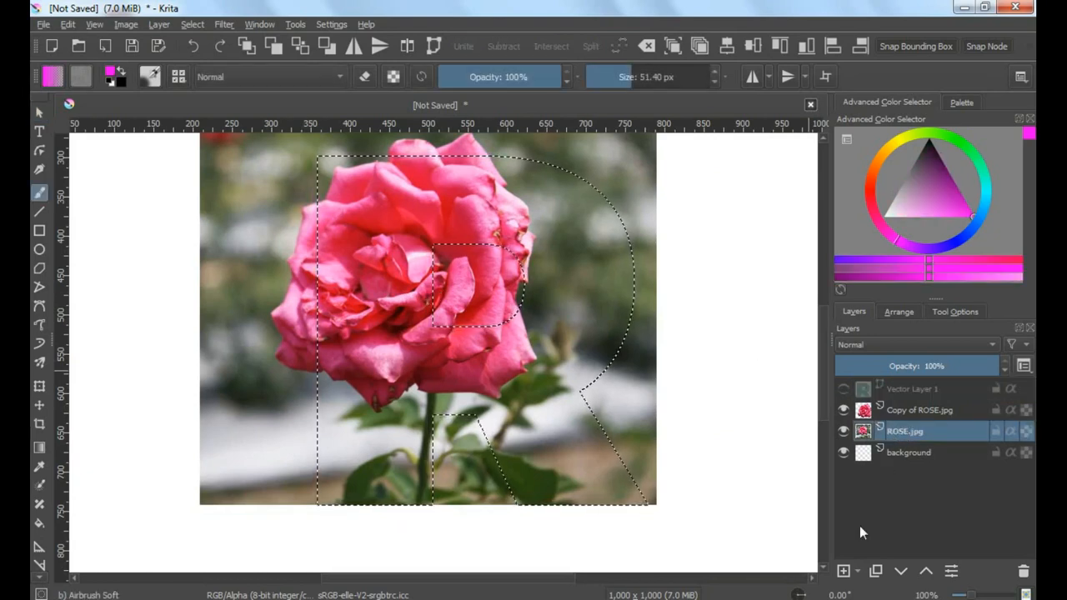
click(858, 573)
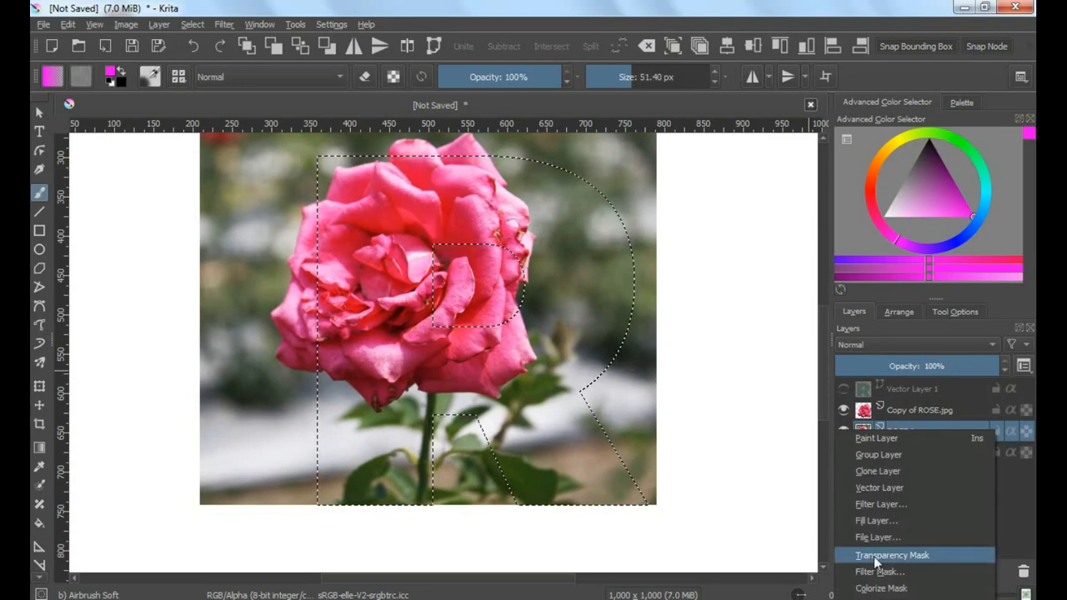
click(873, 556)
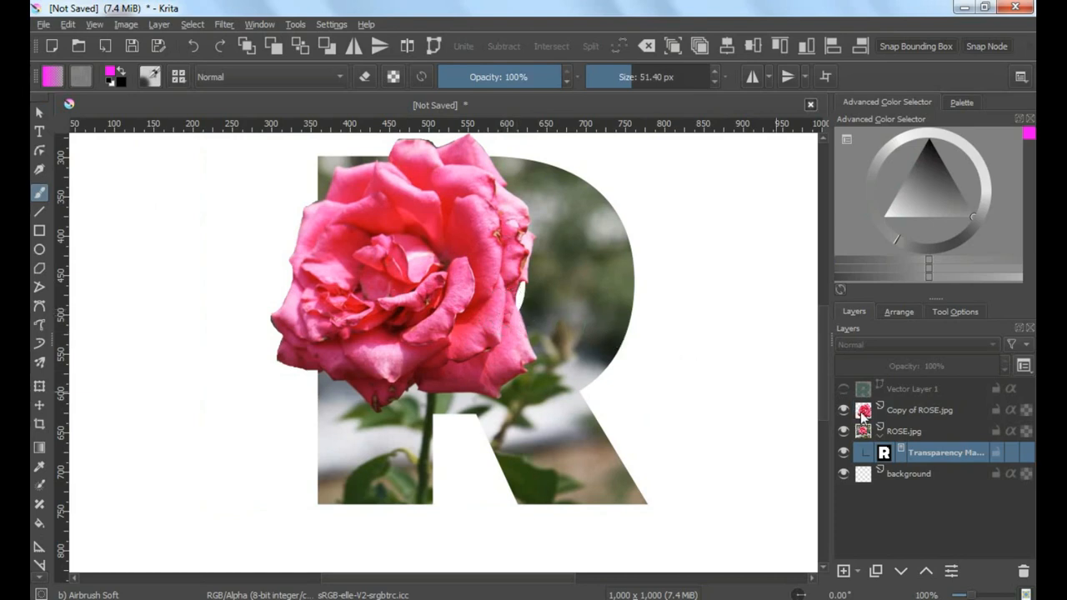
Add a transparency mask to the Copy of ROSE.jpg layer
click(885, 411)
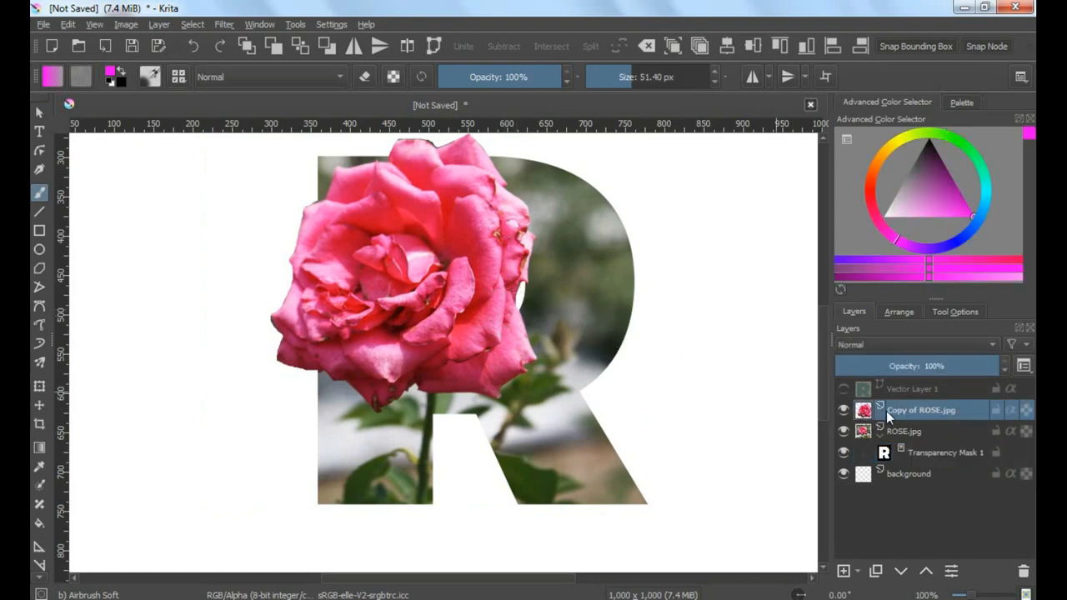
click(858, 573)
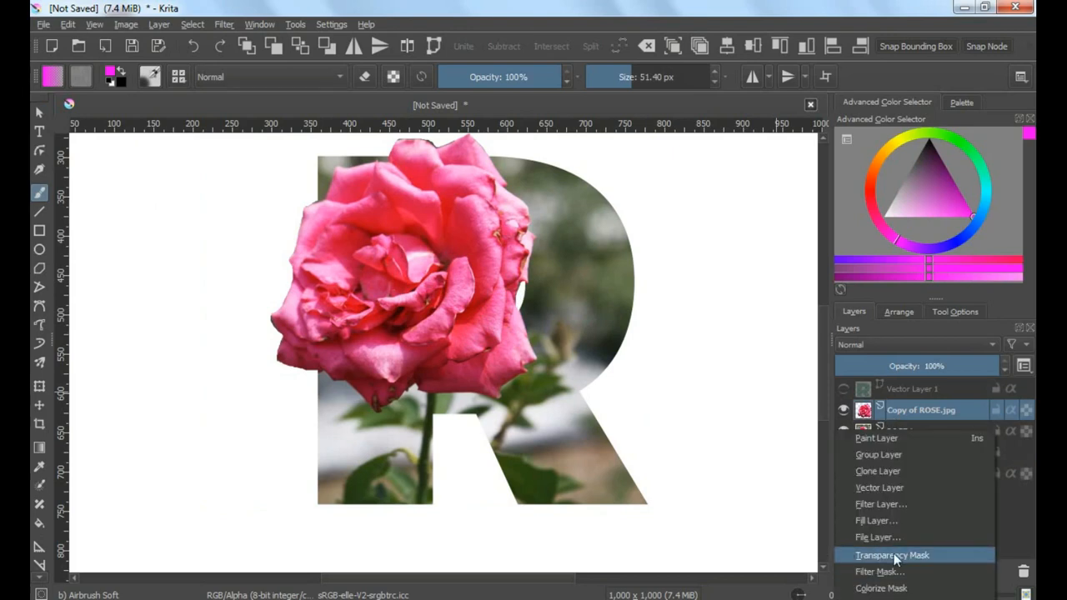
click(895, 555)
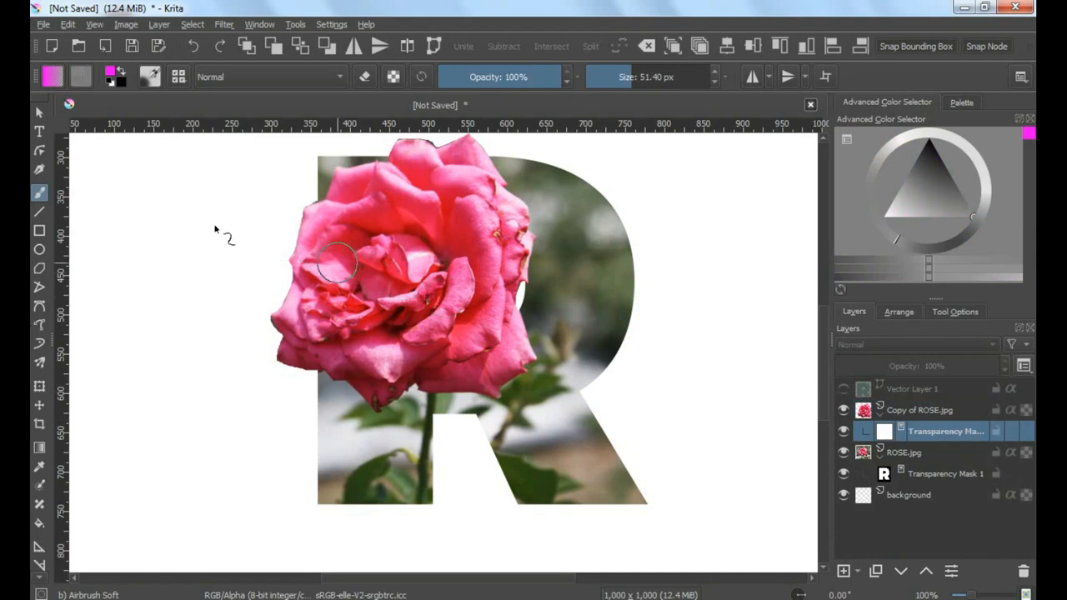
Erase the bloom inside the R's upper opening on the Copy of ROSE.jpg mask with a 111.13 px brush in eraser mode
click(363, 77)
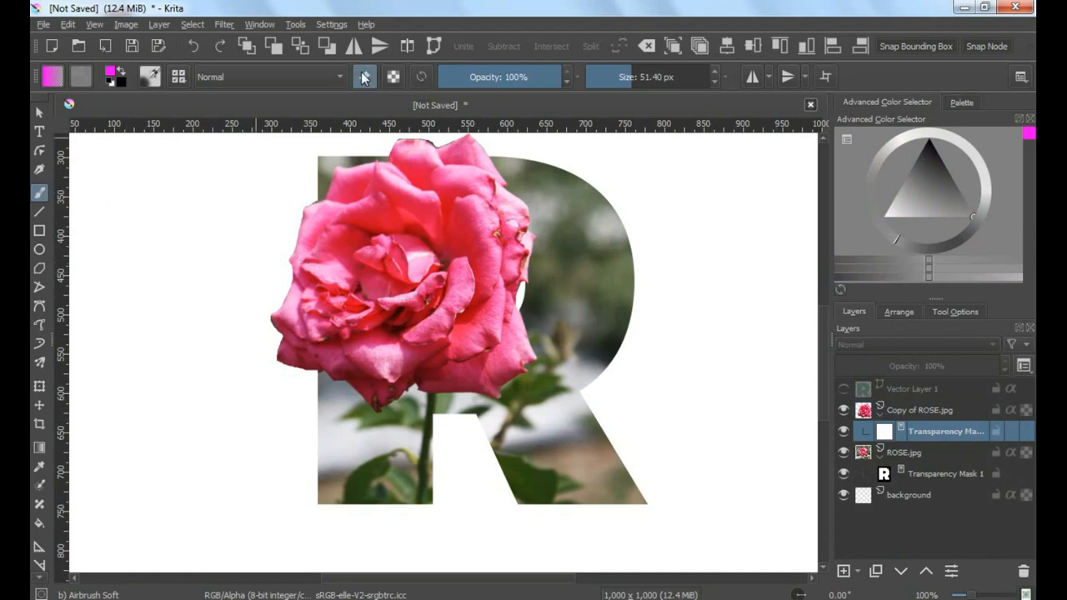
drag(625, 76, 667, 77)
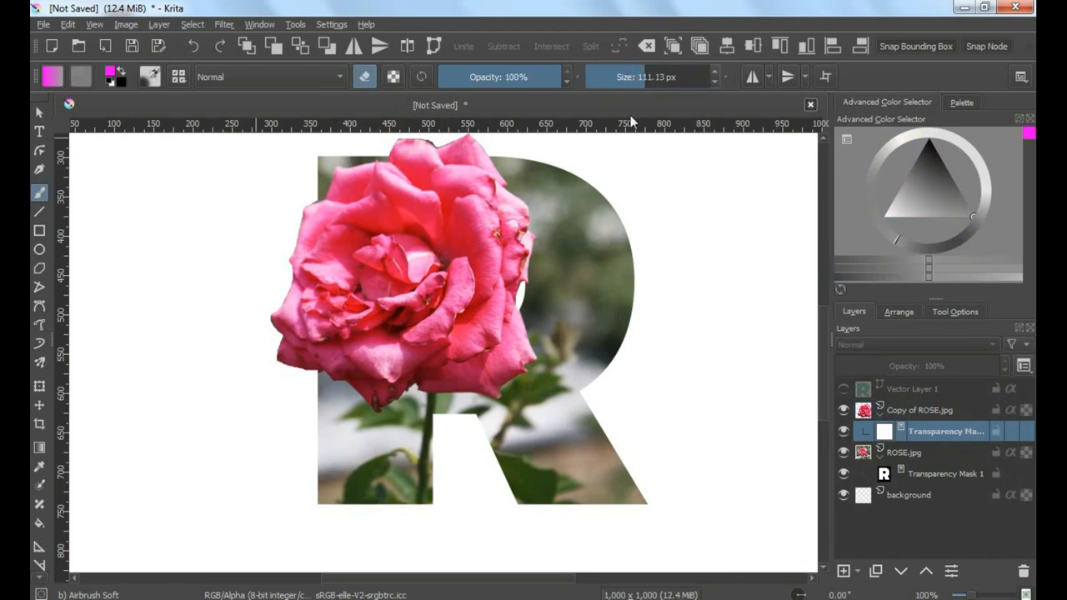
drag(496, 285, 480, 267)
mouse_move(425, 266)
mouse_down()
mouse_move(467, 302)
mouse_move(497, 298)
mouse_move(511, 290)
mouse_move(512, 265)
mouse_move(490, 321)
mouse_move(447, 319)
mouse_move(431, 256)
mouse_move(501, 261)
mouse_move(515, 307)
mouse_move(443, 310)
mouse_move(440, 250)
mouse_move(490, 264)
mouse_move(504, 284)
mouse_move(501, 309)
mouse_up()
Check the effect of both transparency masks by hiding and reshowing each one
click(843, 432)
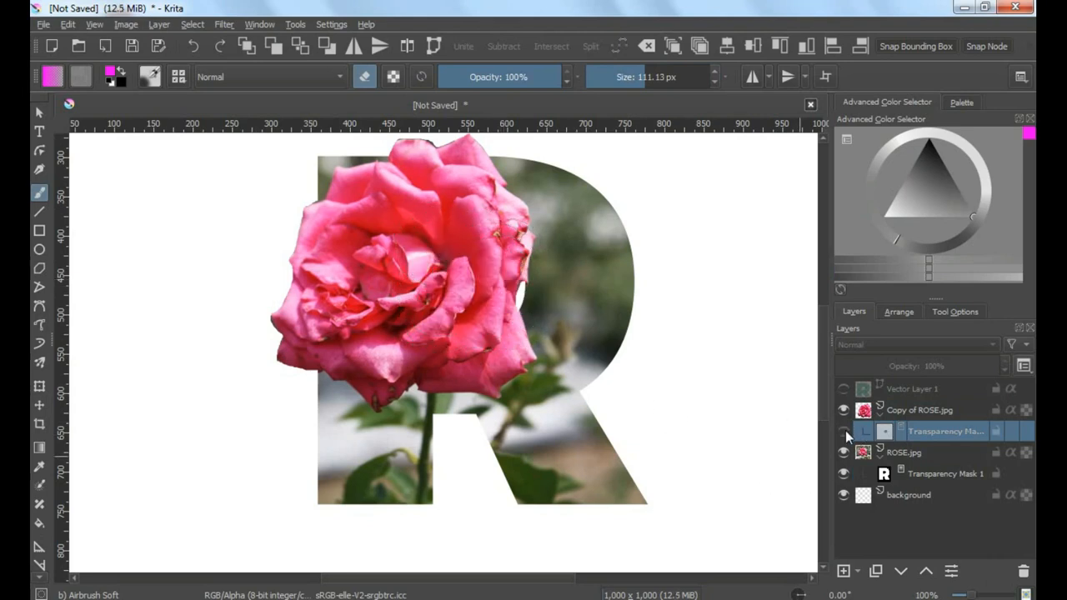
click(843, 432)
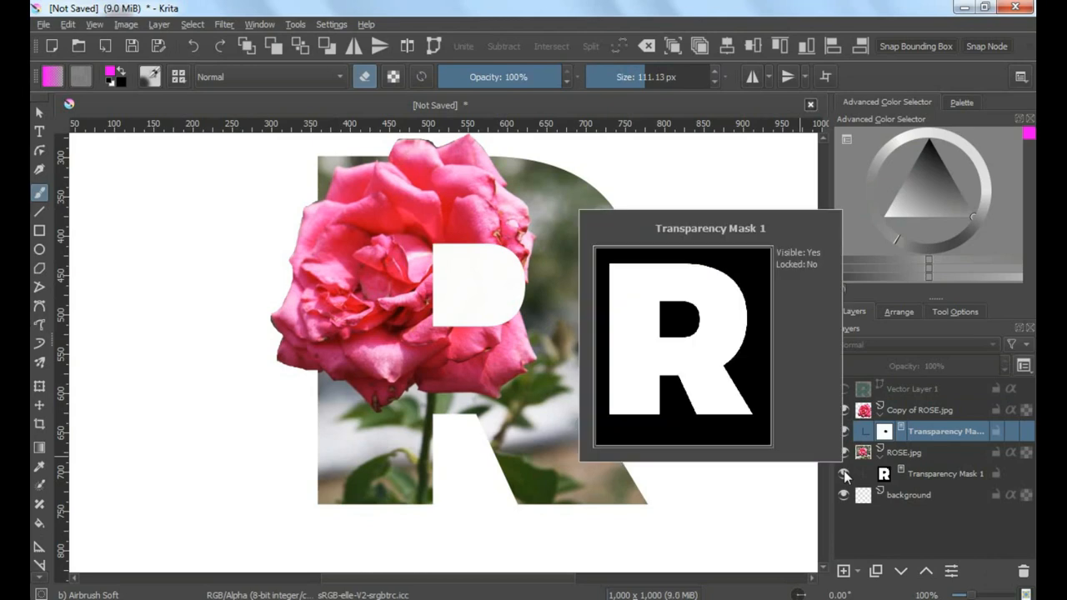
click(842, 473)
click(843, 473)
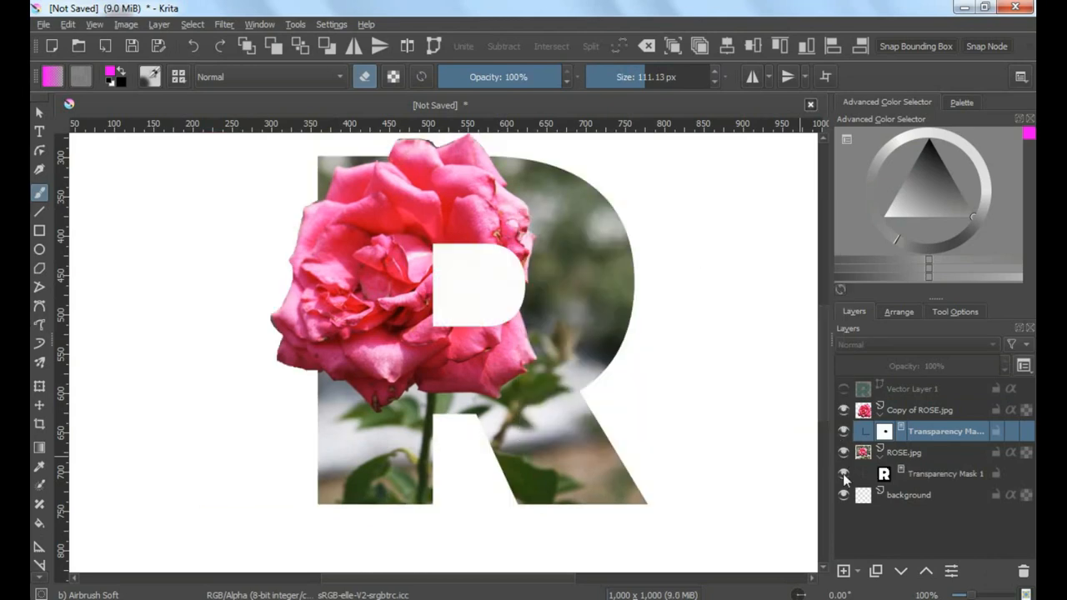
Merge the Copy of ROSE.jpg and ROSE.jpg layers together with their transparency masks into one layer
click(902, 409)
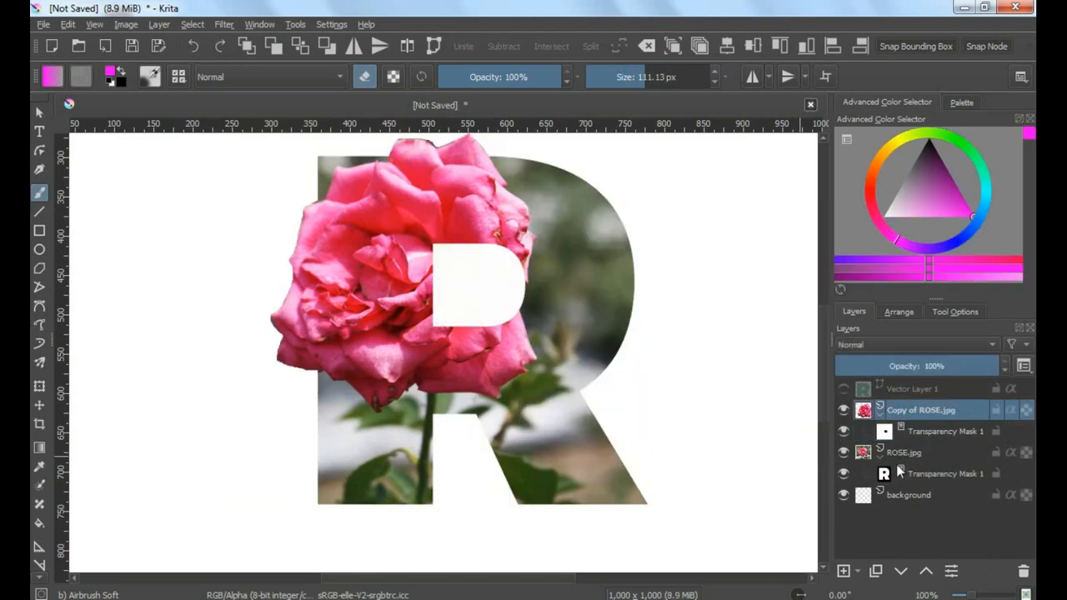
shift+click(918, 473)
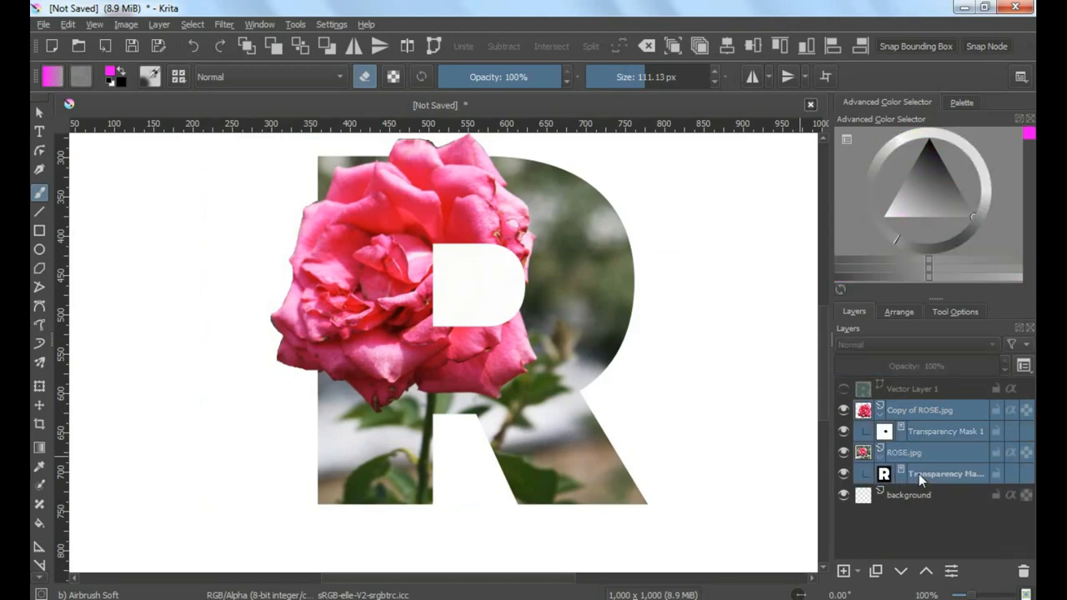
right_click(893, 409)
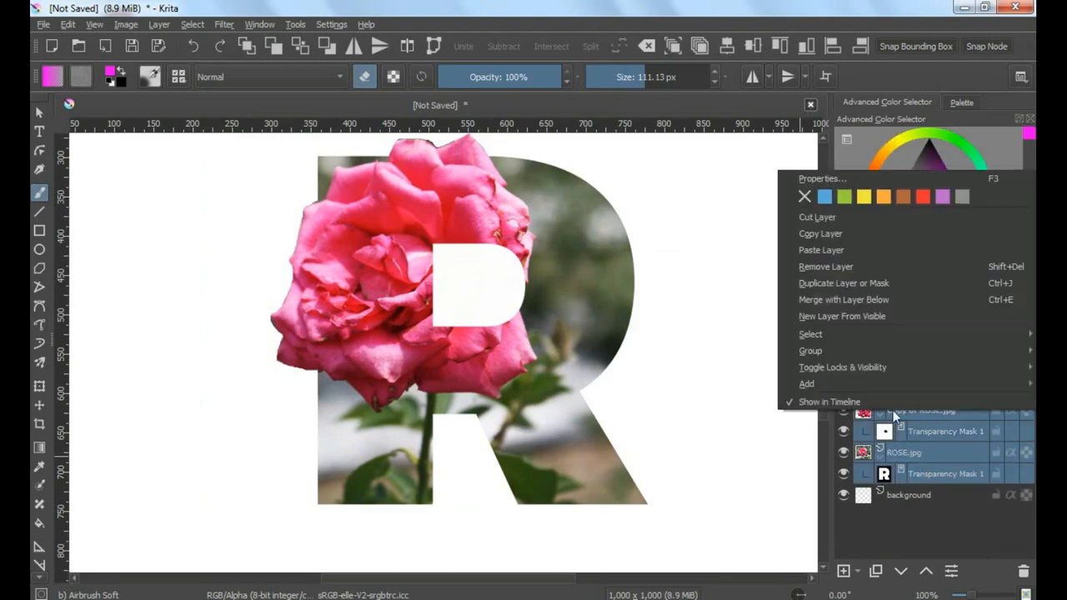
click(867, 302)
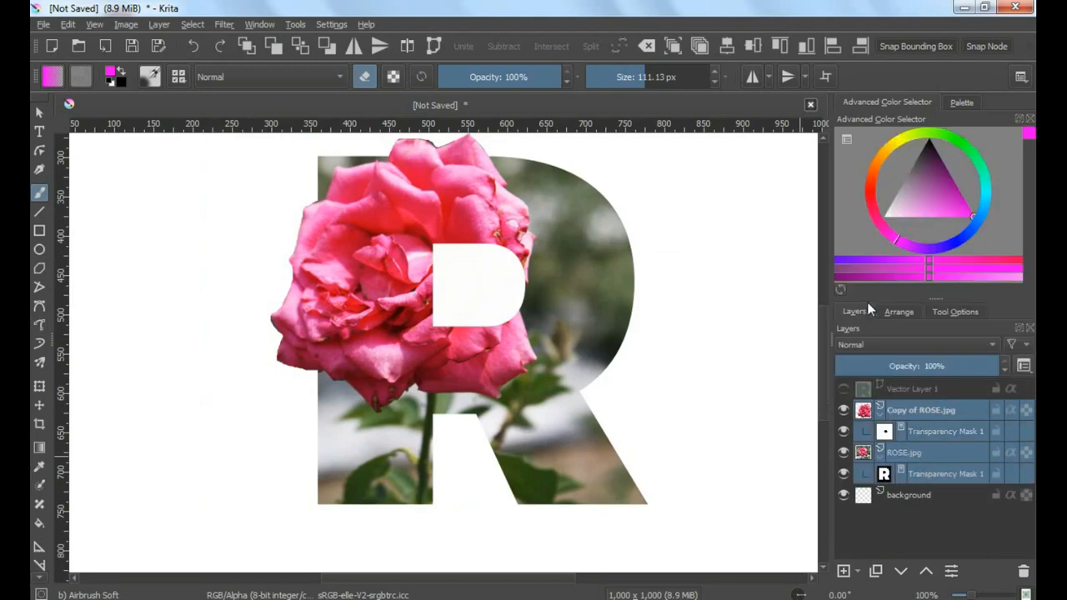
Test moving the merged rose letter up and to the left as one piece, and undo the move
scroll(607, 345, down, 1)
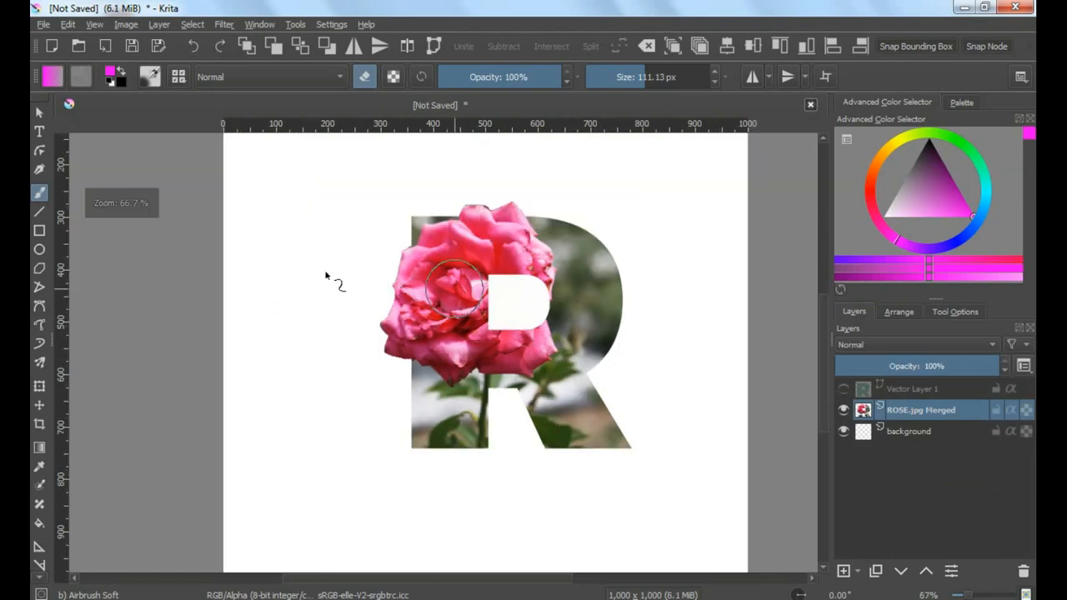
click(39, 406)
drag(475, 281, 412, 267)
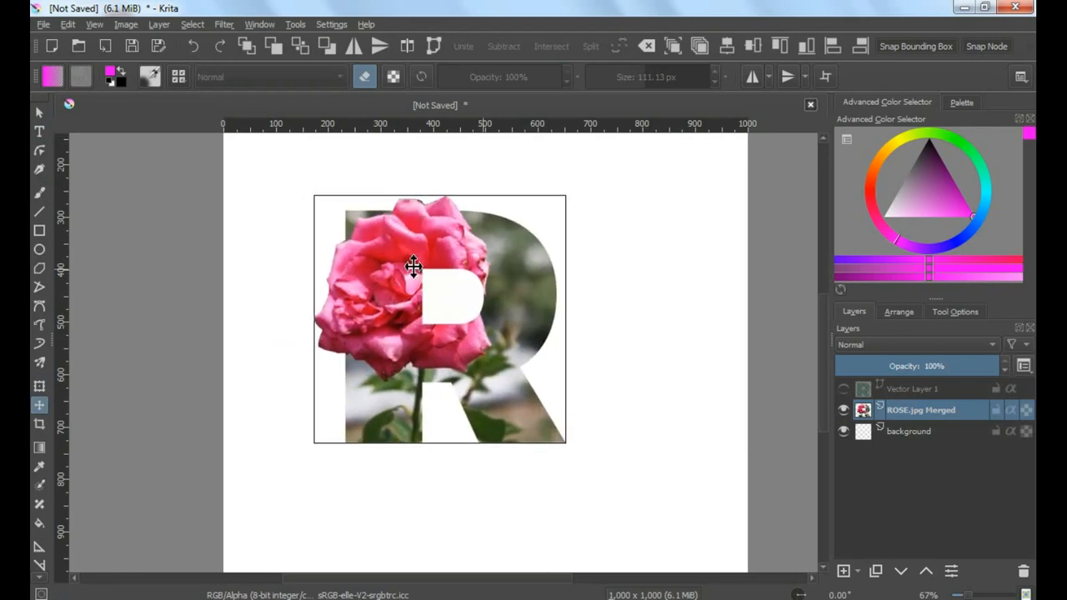
click(192, 46)
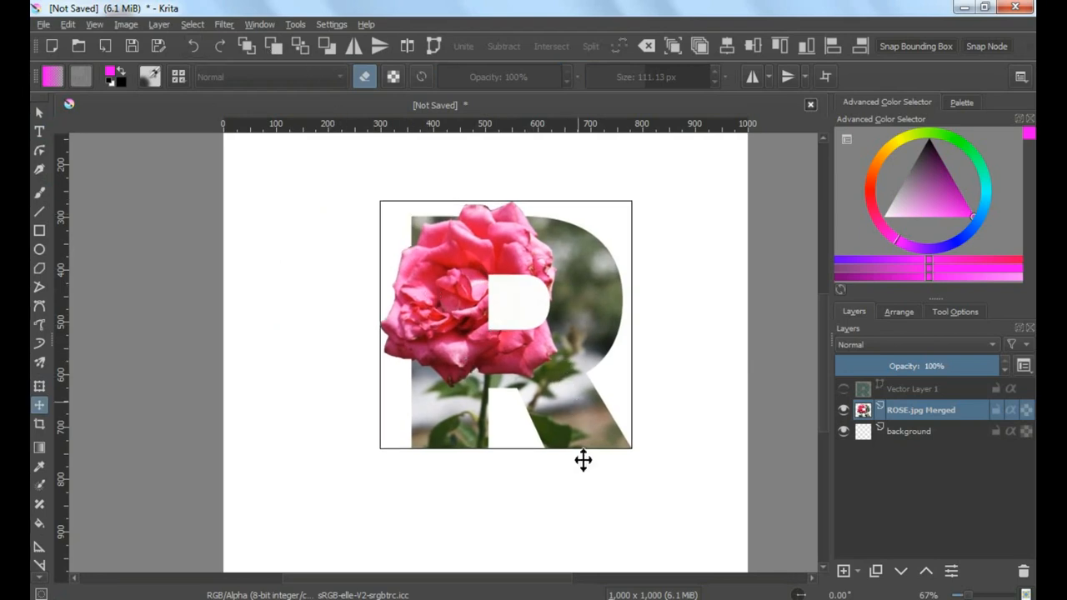
Select the background layer and inspect the finished rose letter close up
click(909, 435)
scroll(736, 546, up, 1)
drag(588, 424, 592, 454)
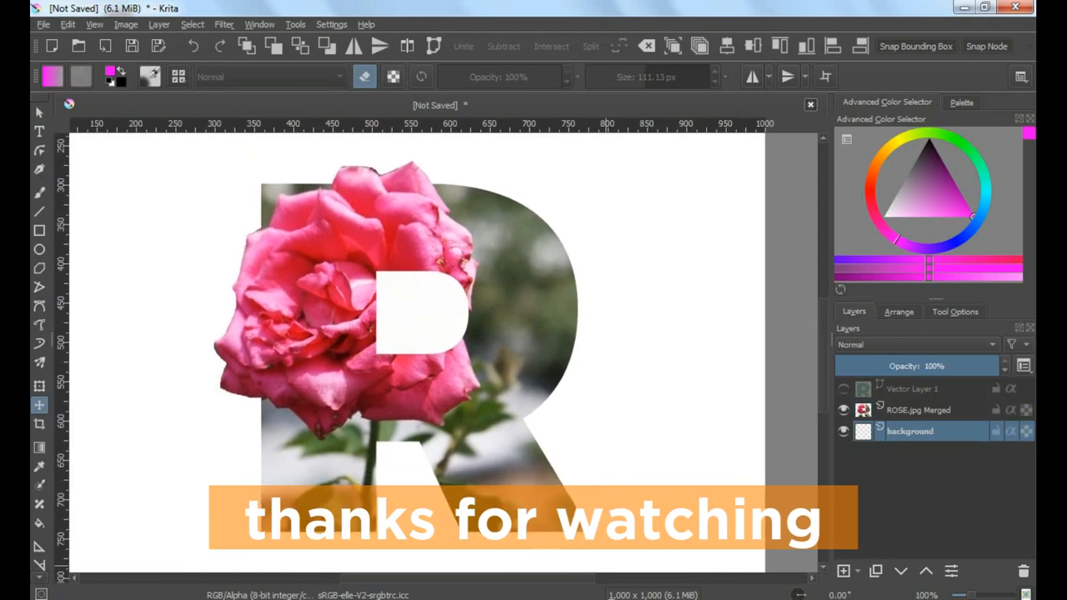